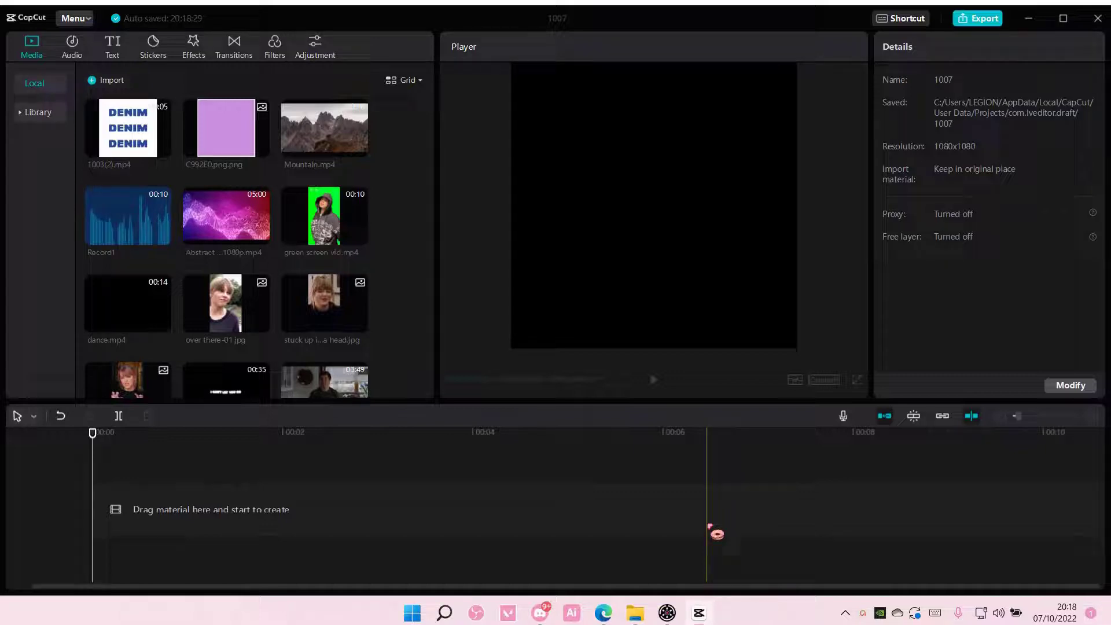
Step: Add the purple C992E0.png image to the timeline and scale it up to 106%
{"action": "left_click", "coordinate": [260, 148]}
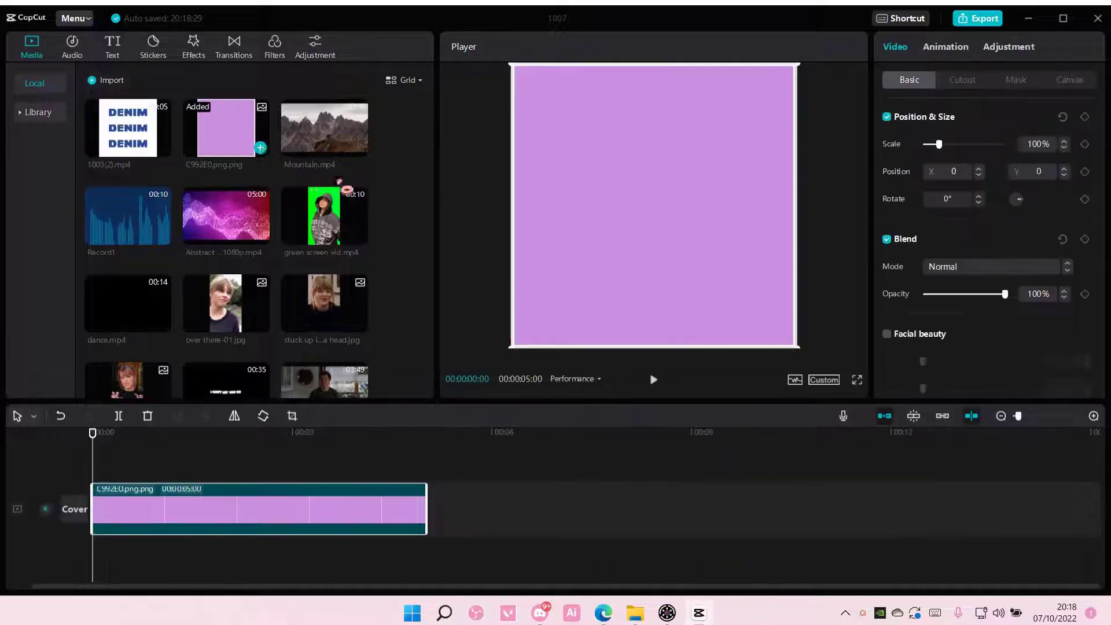
{"action": "left_click_drag", "start_coordinate": [800, 357], "coordinate": [803, 355]}
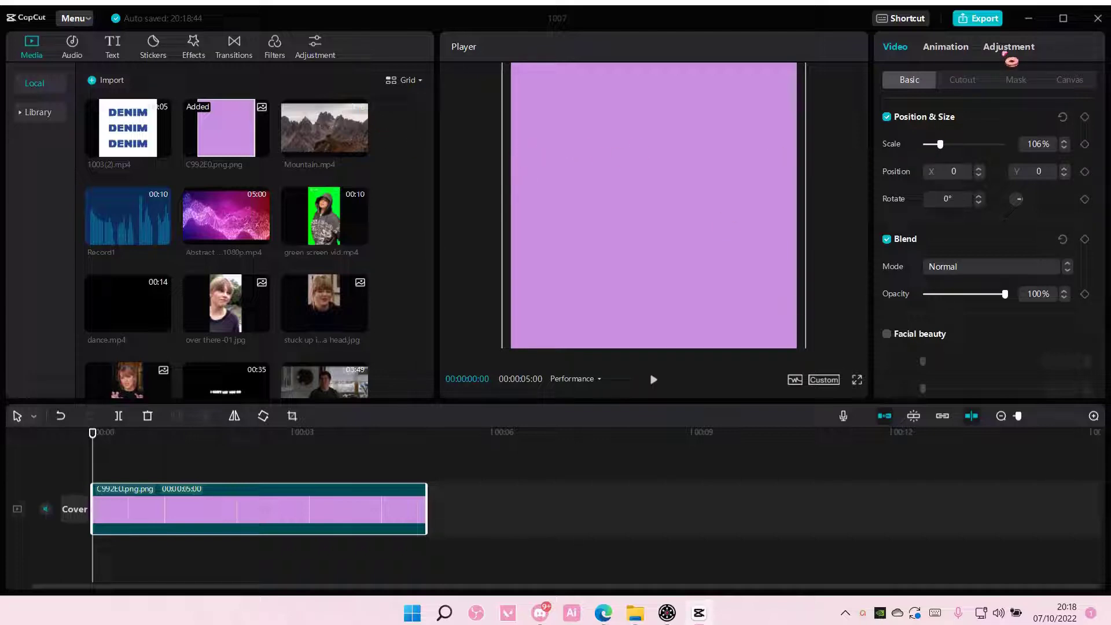
Step: Apply an inverted rectangle mask to the purple image, widened so only a thin border remains
{"action": "left_click", "coordinate": [1024, 81]}
{"action": "left_click", "coordinate": [920, 246]}
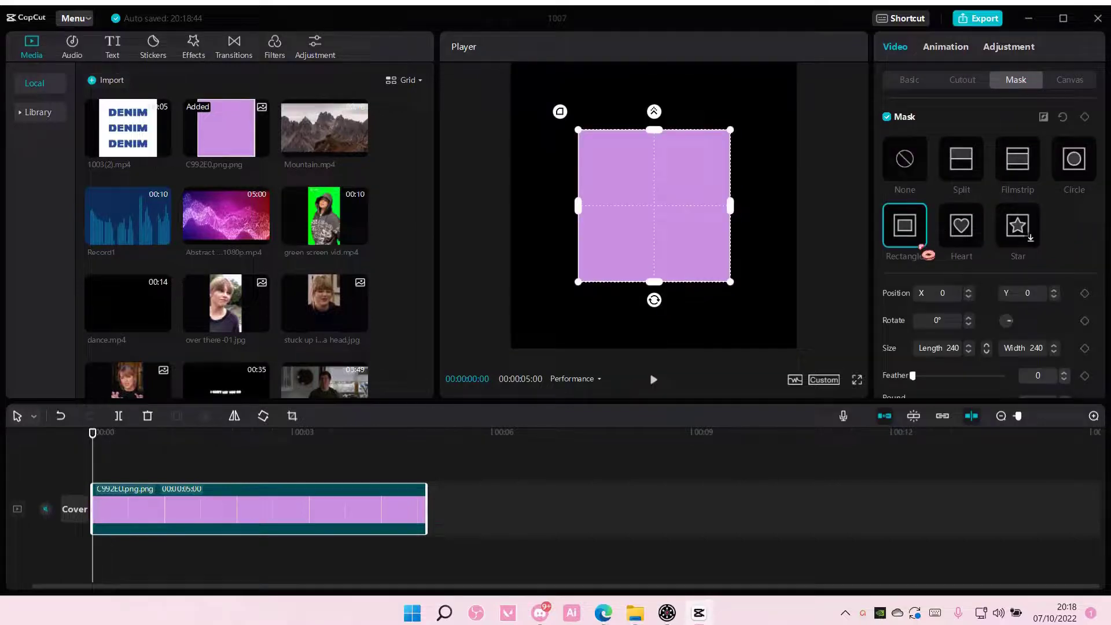
{"action": "left_click", "coordinate": [1045, 118]}
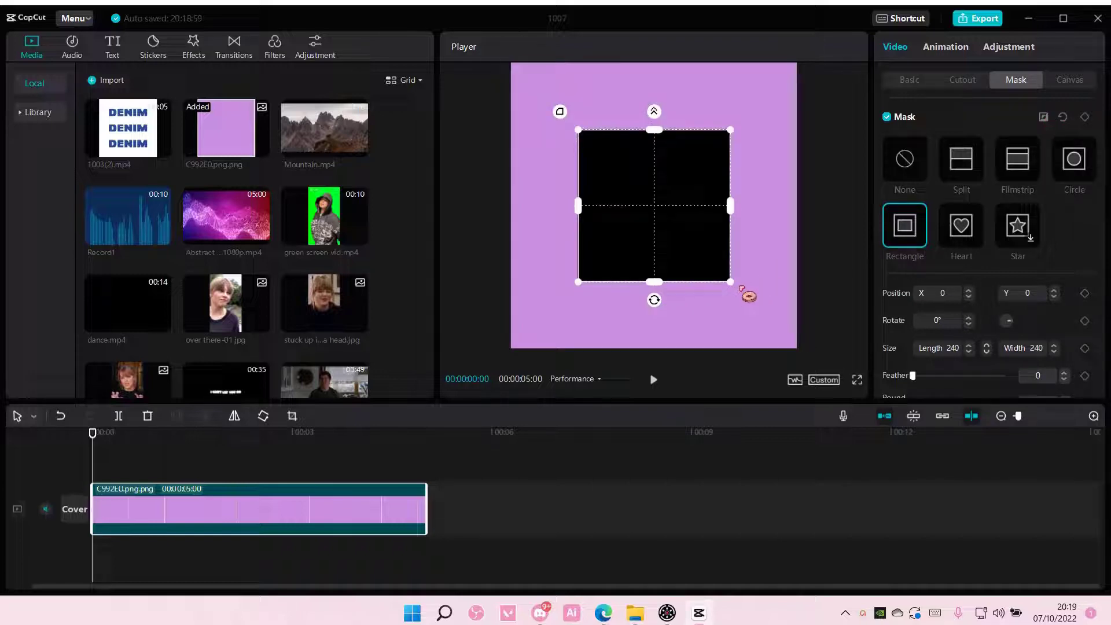
{"action": "left_click_drag", "start_coordinate": [742, 287], "coordinate": [788, 342]}
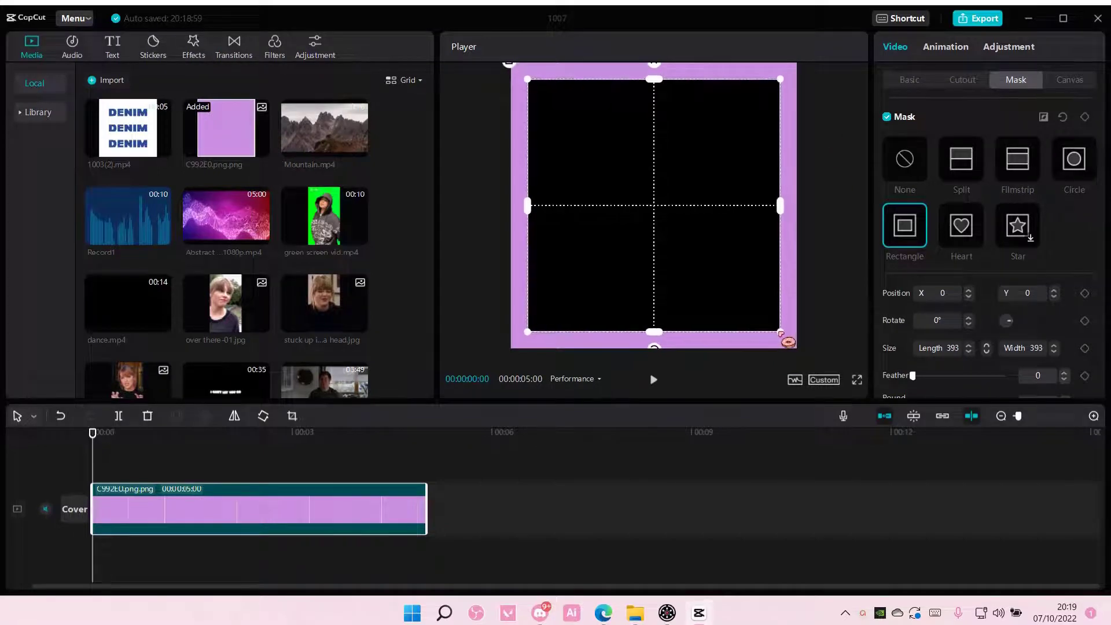
Step: Export the purple border as a video titled 'frameee'
{"action": "left_click", "coordinate": [980, 24]}
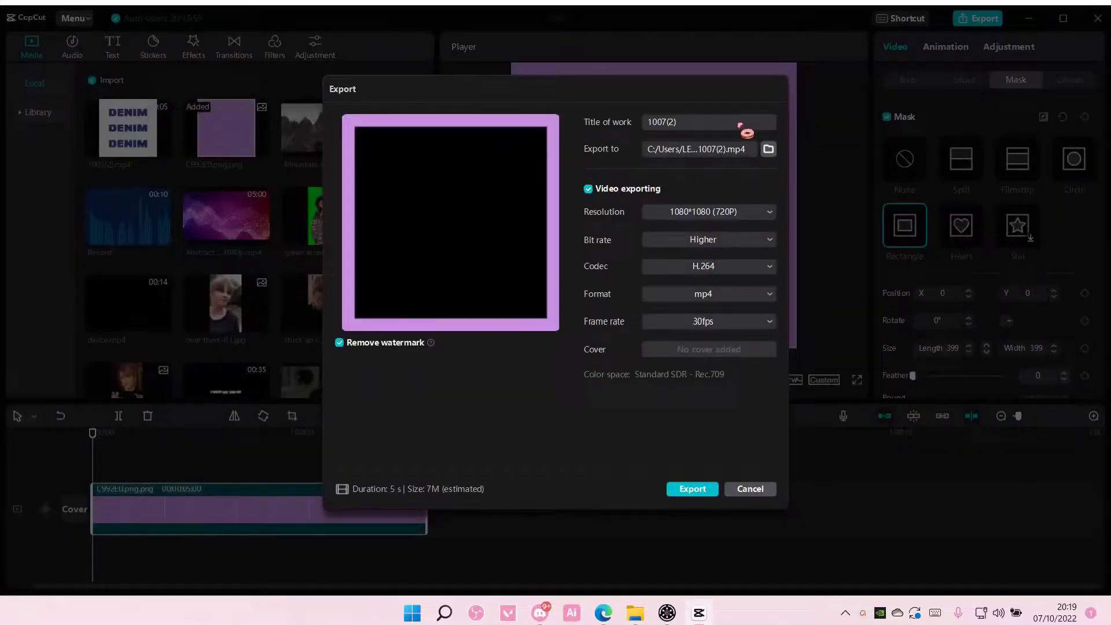
{"action": "left_click_drag", "start_coordinate": [740, 124], "coordinate": [628, 126]}
{"action": "type", "text": "frameee"}
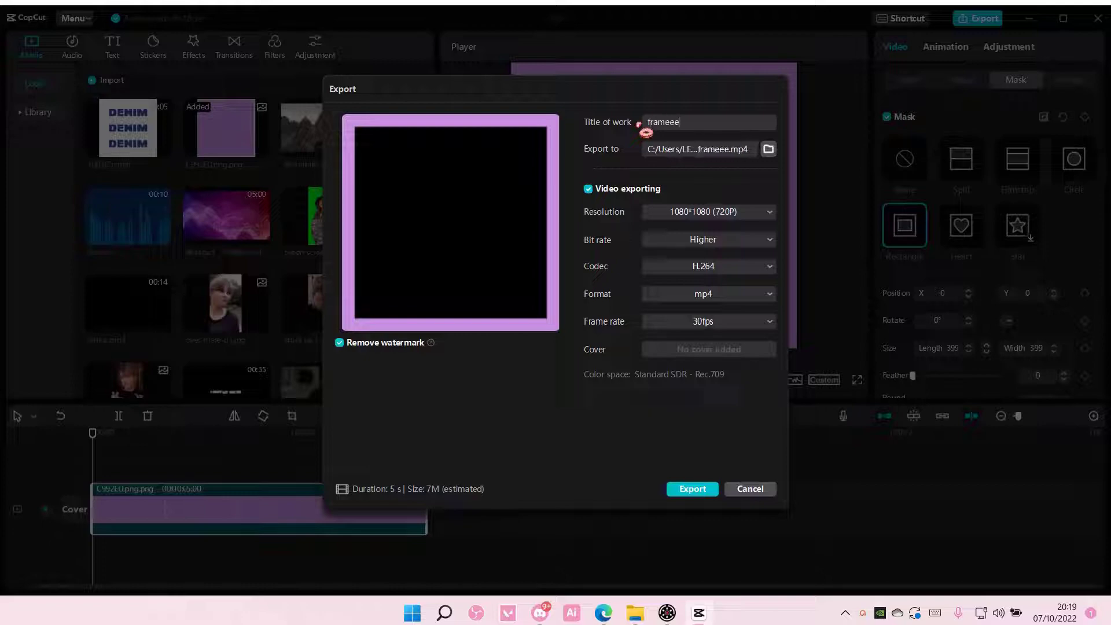
{"action": "left_click", "coordinate": [698, 489]}
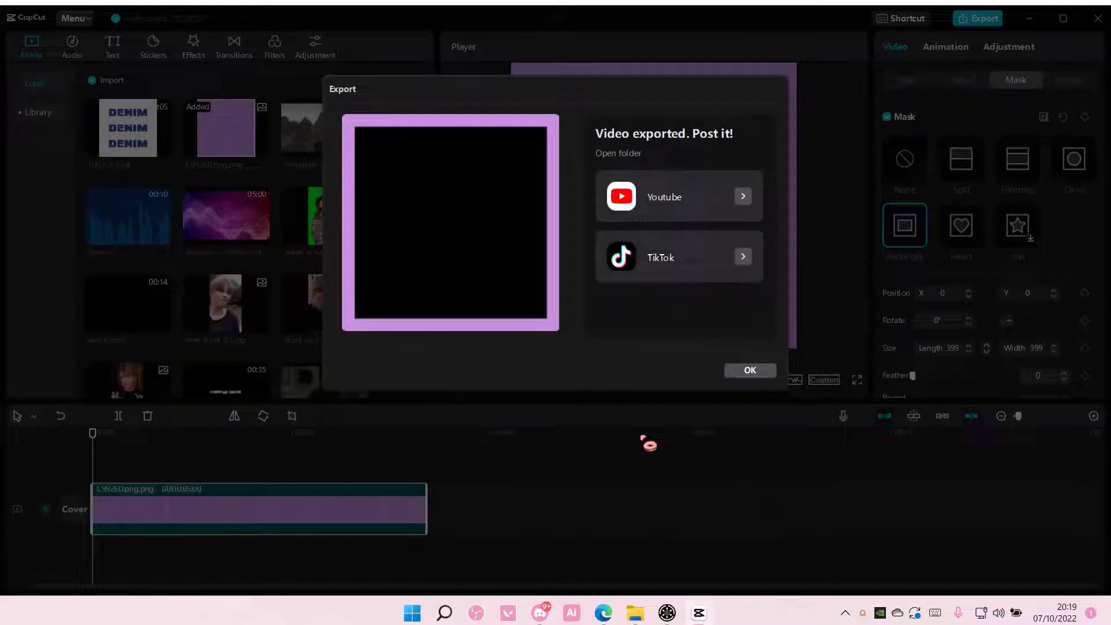
{"action": "left_click", "coordinate": [730, 373]}
Step: Remove the purple clip, then add over there-01, stuck up in ma head and every-01 to the timeline
{"action": "key", "text": "Delete"}
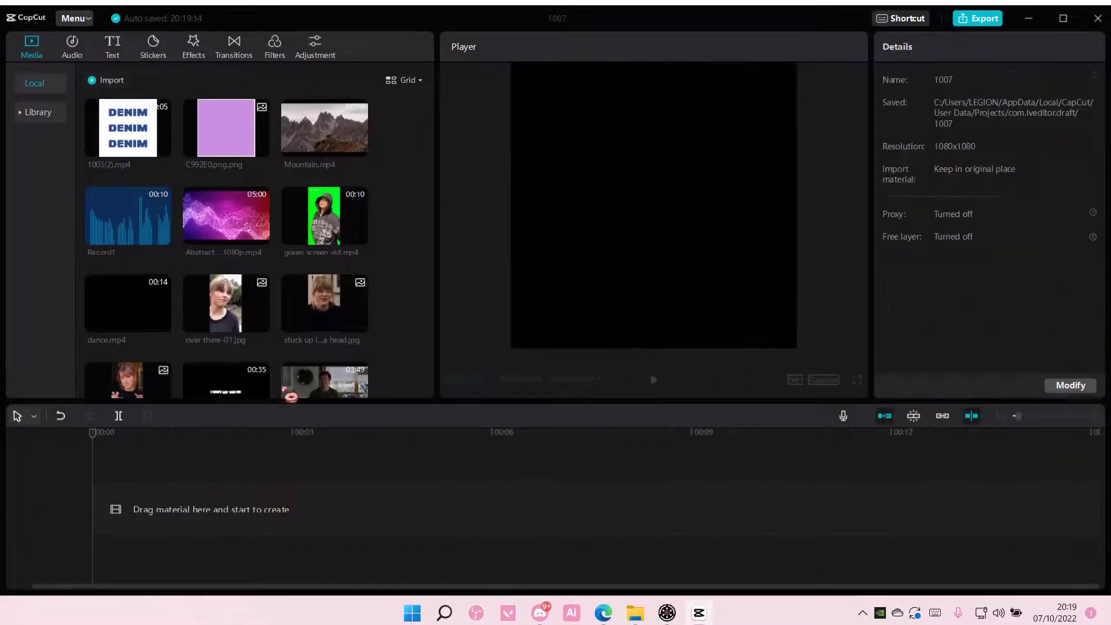
{"action": "left_click", "coordinate": [259, 321]}
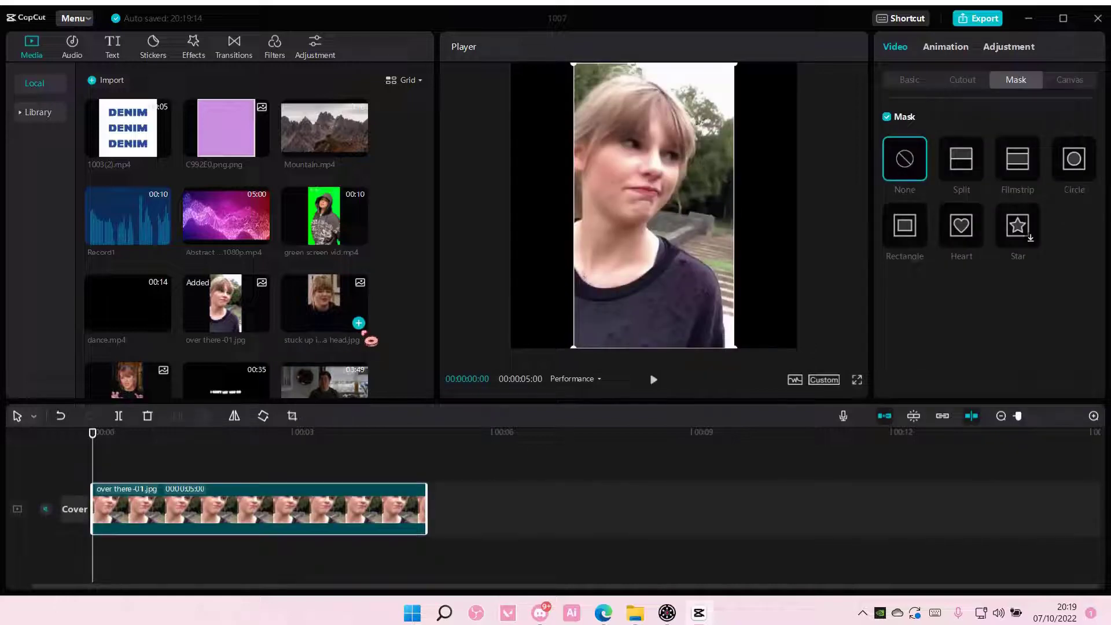
{"action": "left_click", "coordinate": [358, 321]}
{"action": "scroll", "coordinate": [169, 393], "scroll_direction": "down", "scroll_amount": 1}
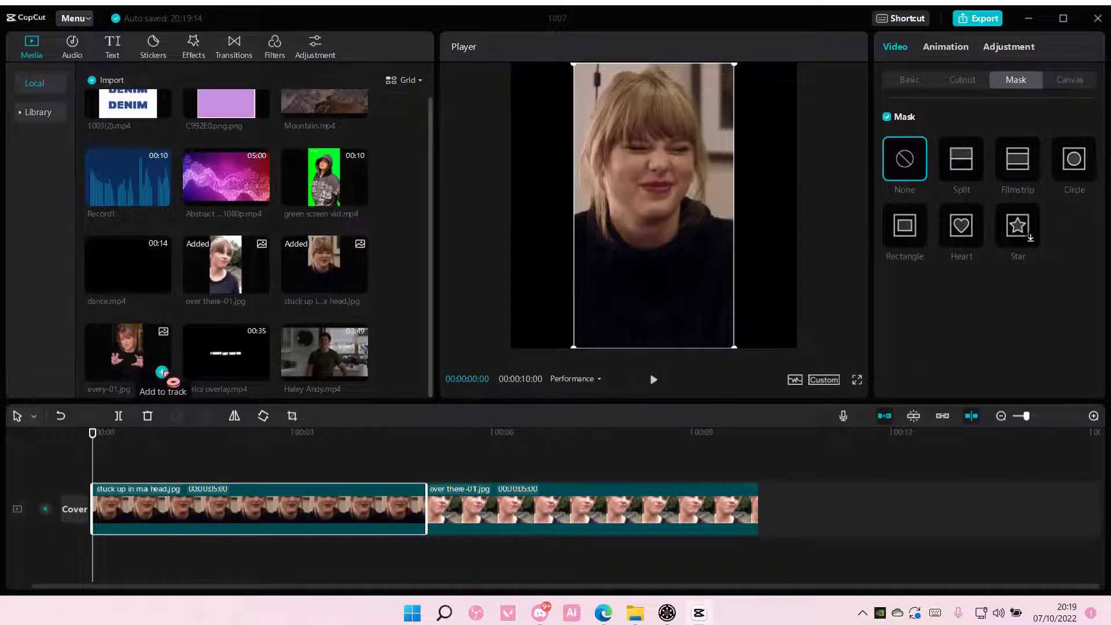
{"action": "left_click", "coordinate": [160, 371]}
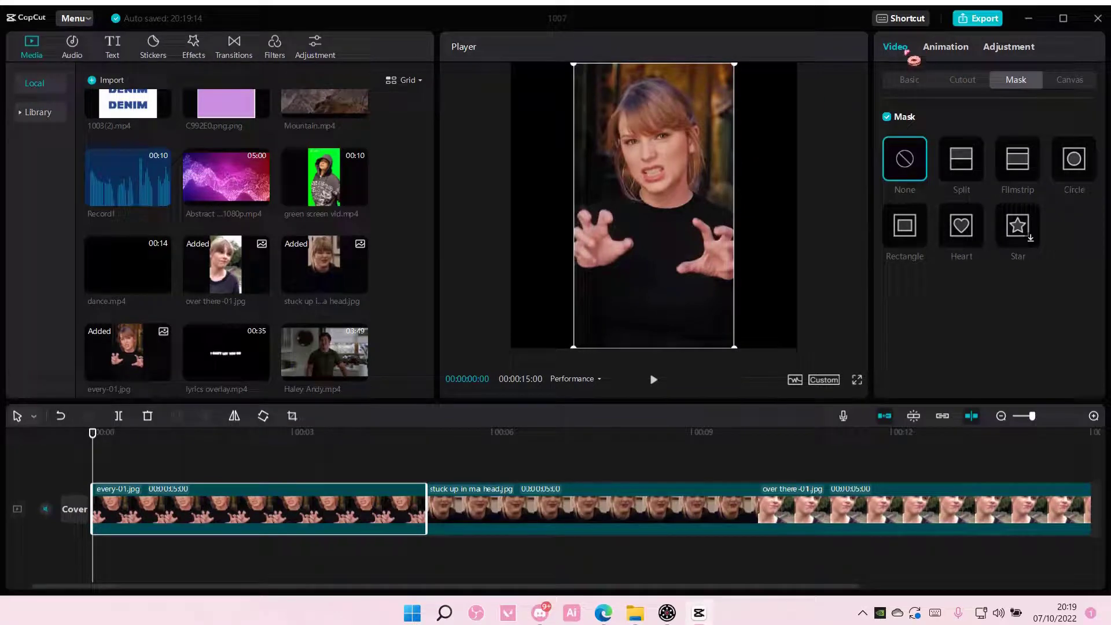
Step: Enlarge every-01 to 180% and move it down to frame the face
{"action": "left_click", "coordinate": [924, 79]}
{"action": "left_click_drag", "start_coordinate": [945, 145], "coordinate": [955, 150]}
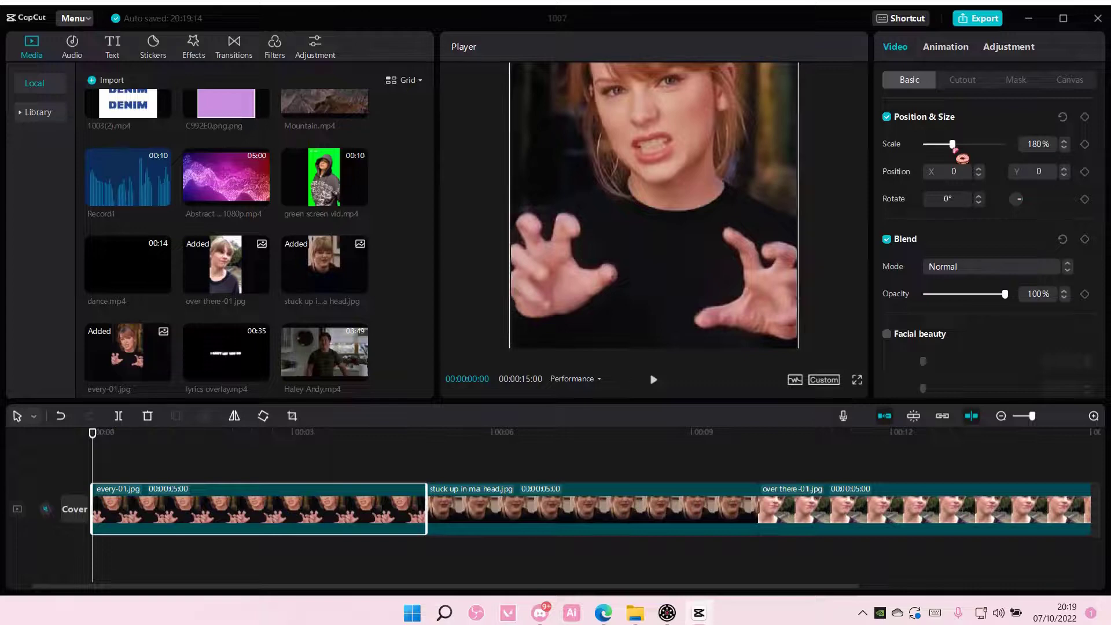
{"action": "left_click_drag", "start_coordinate": [697, 187], "coordinate": [699, 255]}
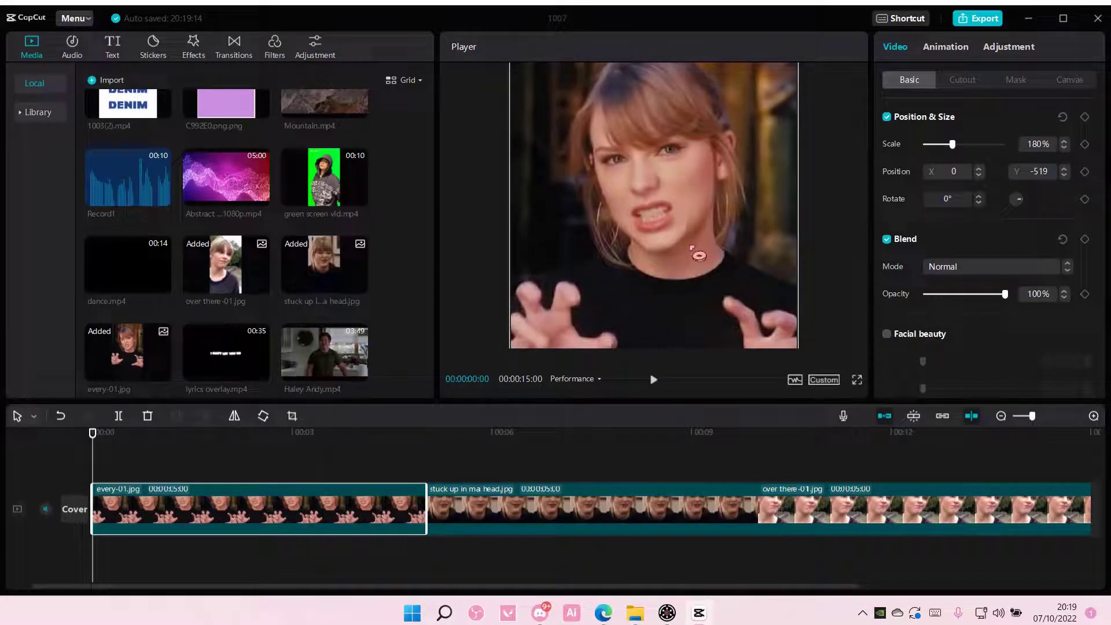
Step: Set the project canvas to a customized 1080 × 1080 square
{"action": "left_click", "coordinate": [823, 380]}
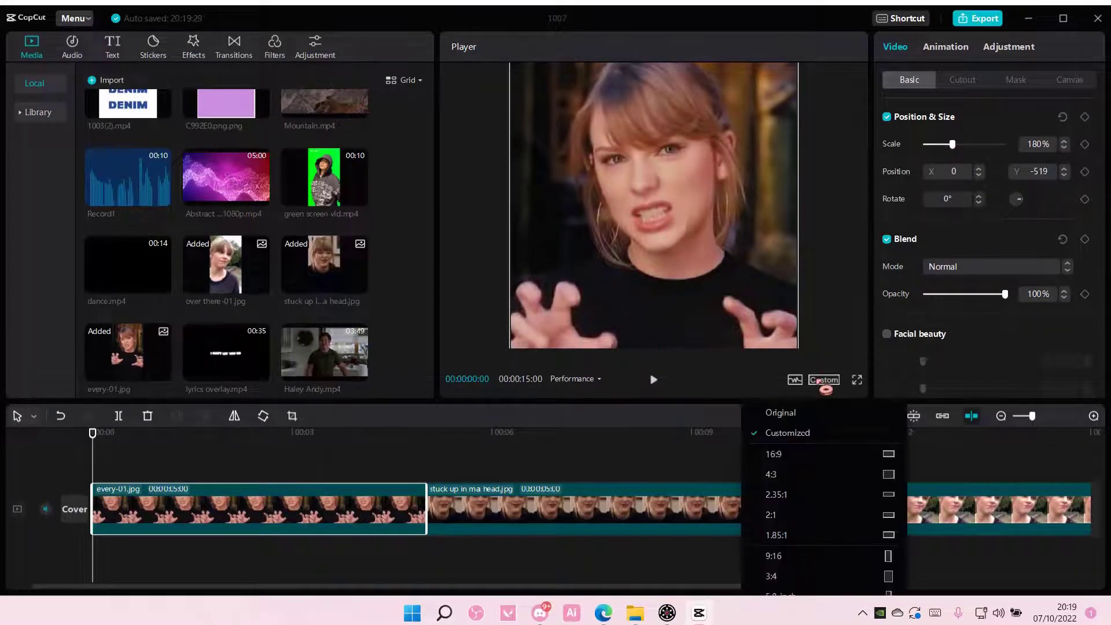
{"action": "left_click", "coordinate": [811, 439]}
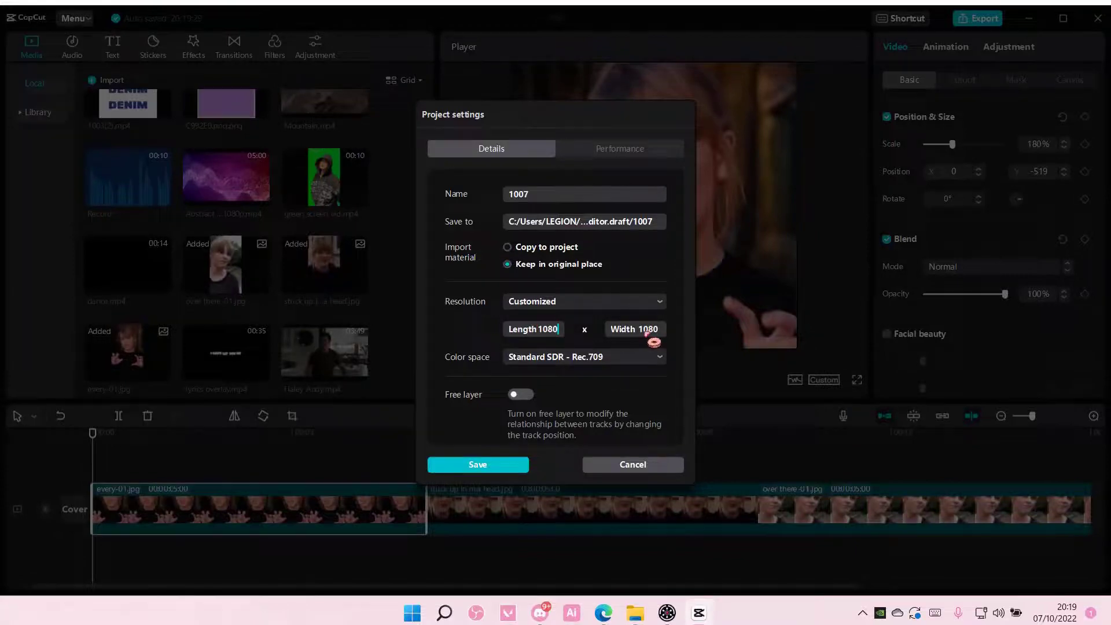
{"action": "left_click", "coordinate": [488, 464]}
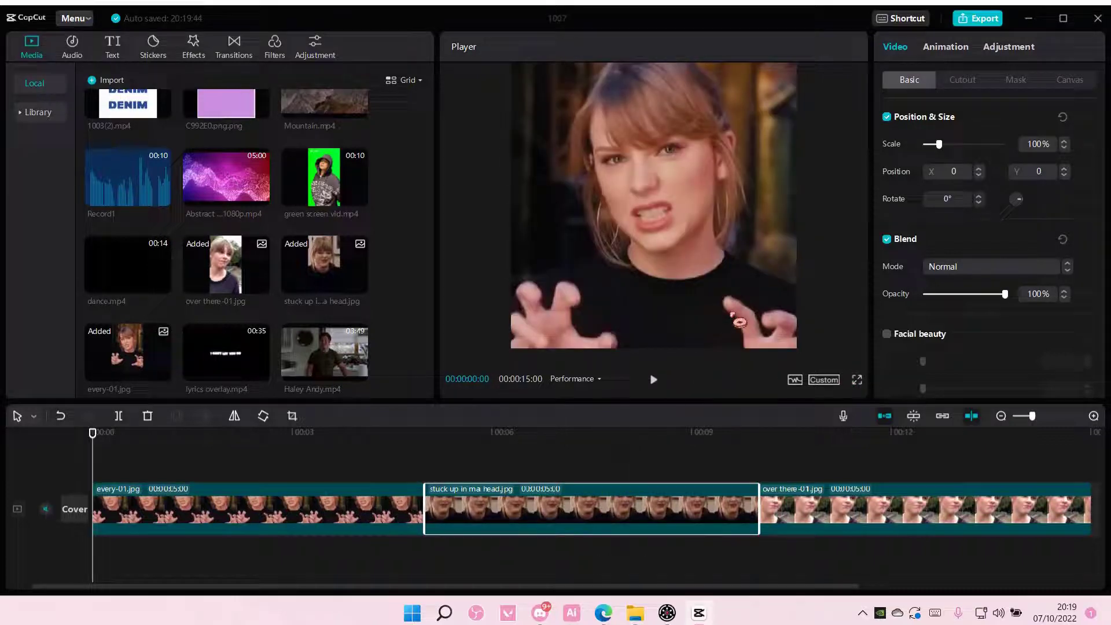
Step: Enlarge the stuck up in ma head clip to about 184% and reposition it in the frame
{"action": "left_click", "coordinate": [637, 449]}
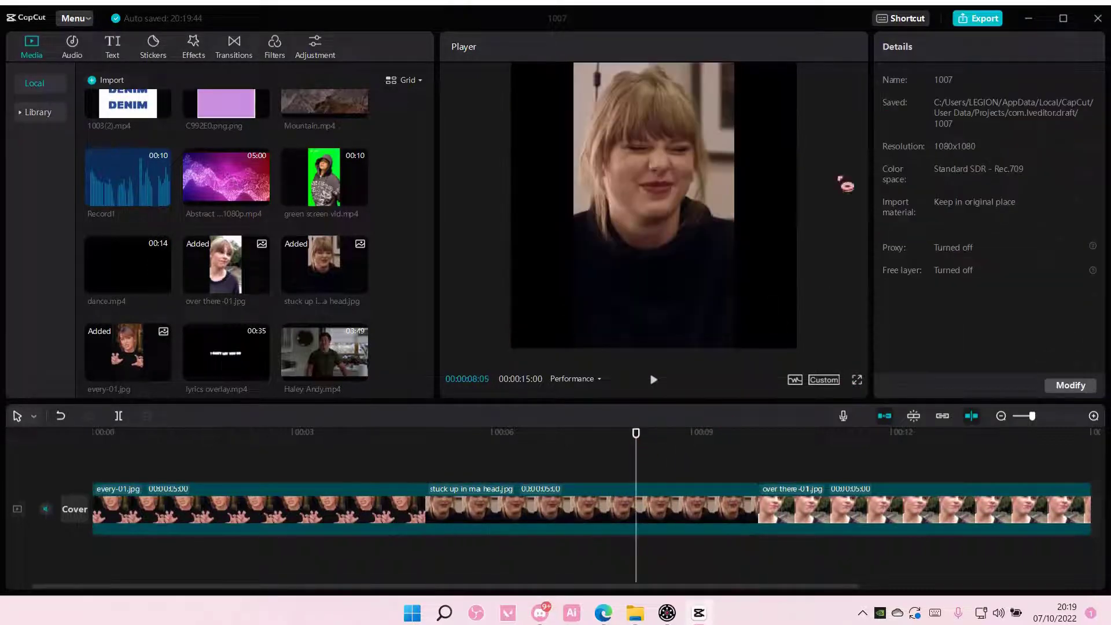
{"action": "left_click", "coordinate": [675, 509]}
{"action": "left_click_drag", "start_coordinate": [940, 145], "coordinate": [961, 156]}
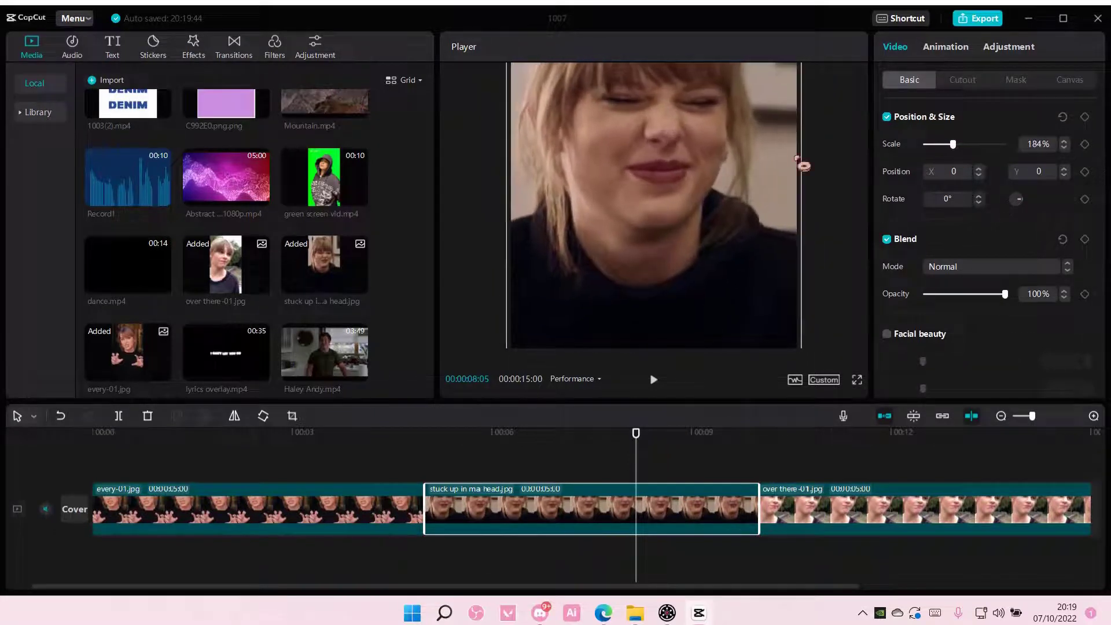
{"action": "left_click_drag", "start_coordinate": [695, 203], "coordinate": [669, 206]}
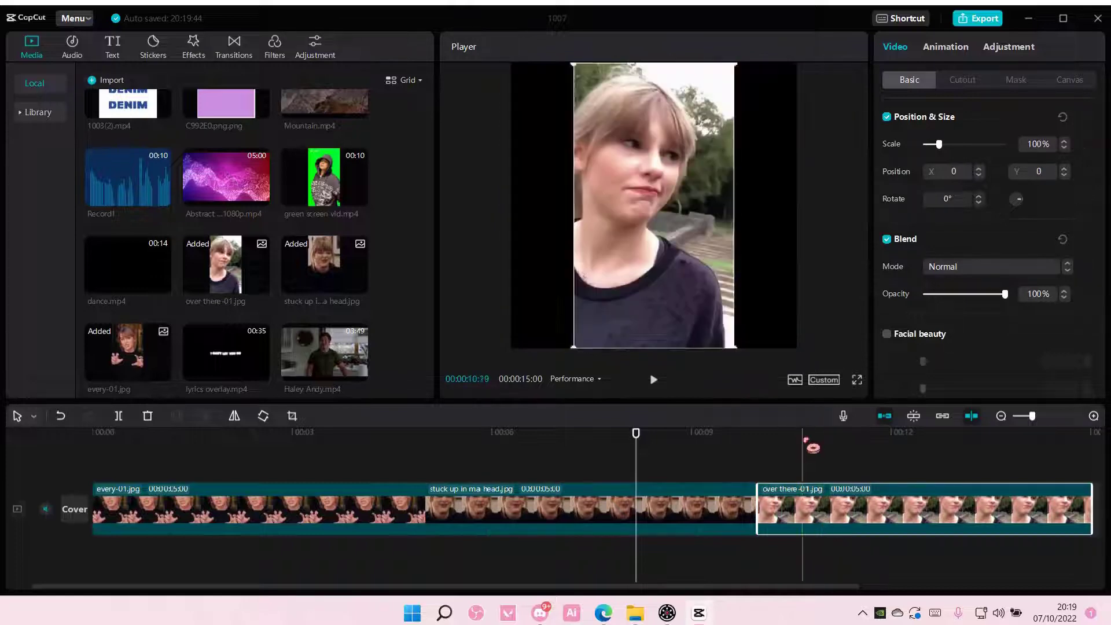
Step: Enlarge the over there-01 clip to 176% and recentre the face in the frame
{"action": "left_click", "coordinate": [811, 434]}
{"action": "left_click", "coordinate": [809, 498]}
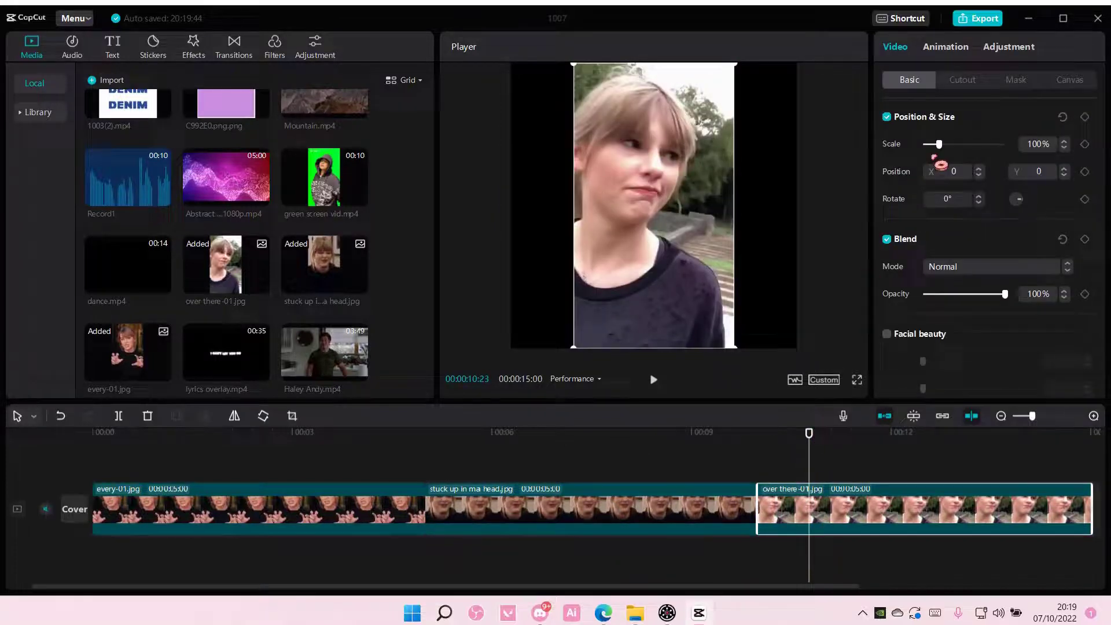
{"action": "left_click_drag", "start_coordinate": [938, 144], "coordinate": [952, 144]}
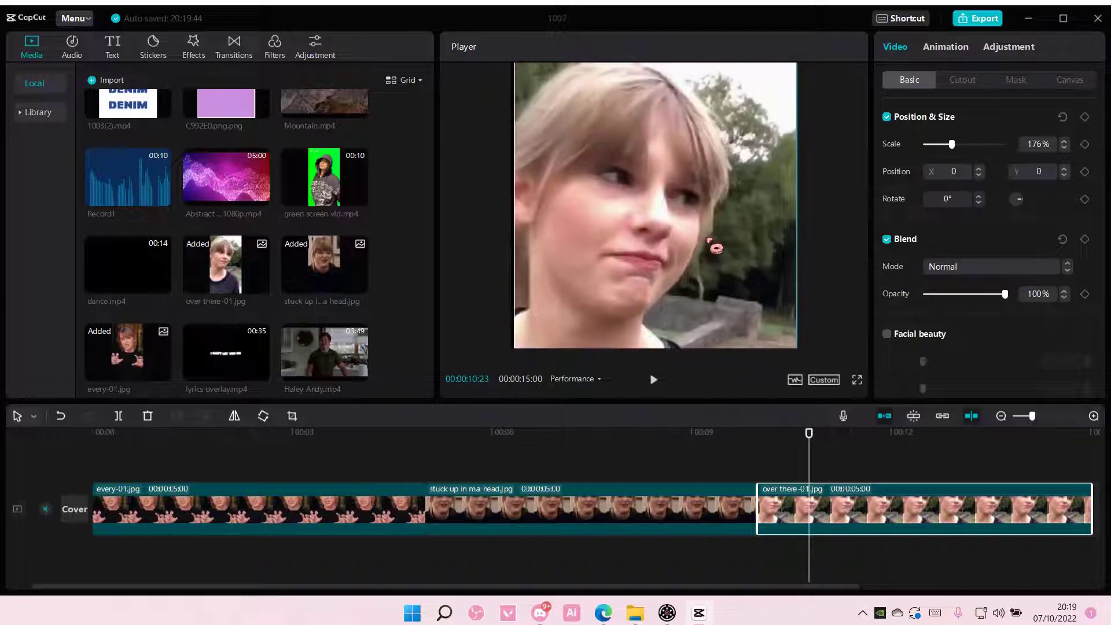
{"action": "left_click_drag", "start_coordinate": [717, 249], "coordinate": [713, 250]}
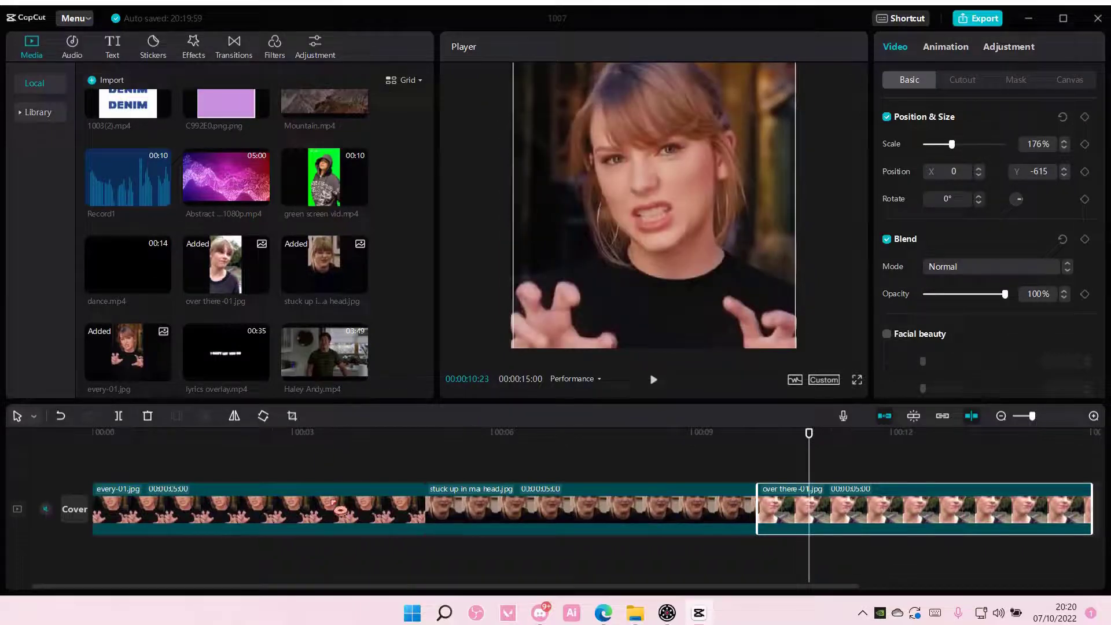
{"action": "left_click", "coordinate": [347, 500]}
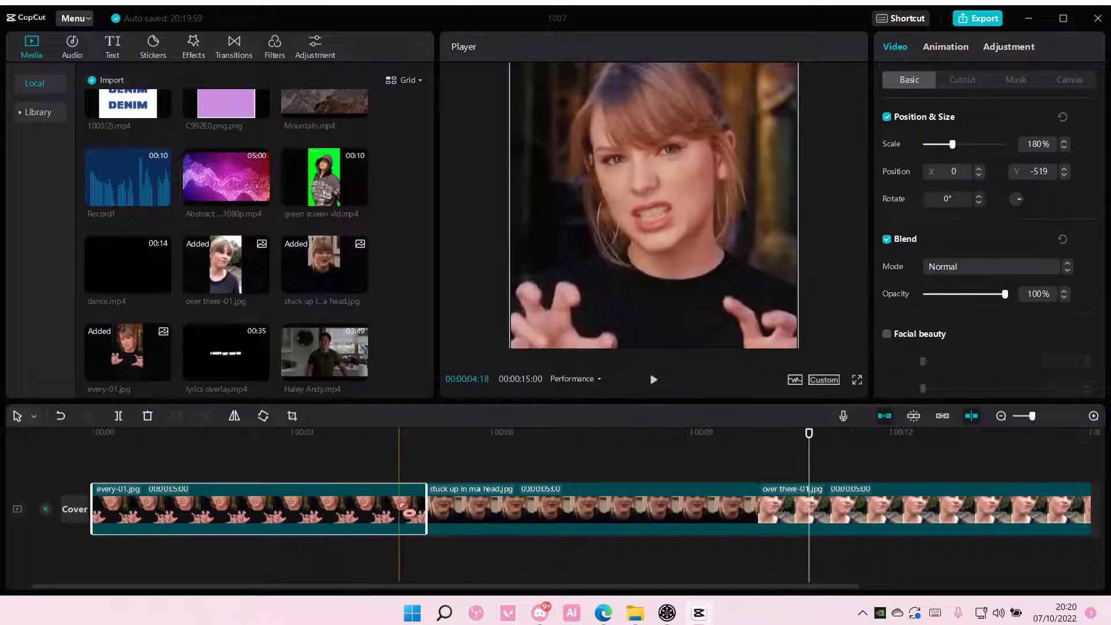
Step: Trim every-01, stuck up in ma head and over there-01 to about 00:00:01:05 each
{"action": "left_click_drag", "start_coordinate": [426, 515], "coordinate": [222, 524]}
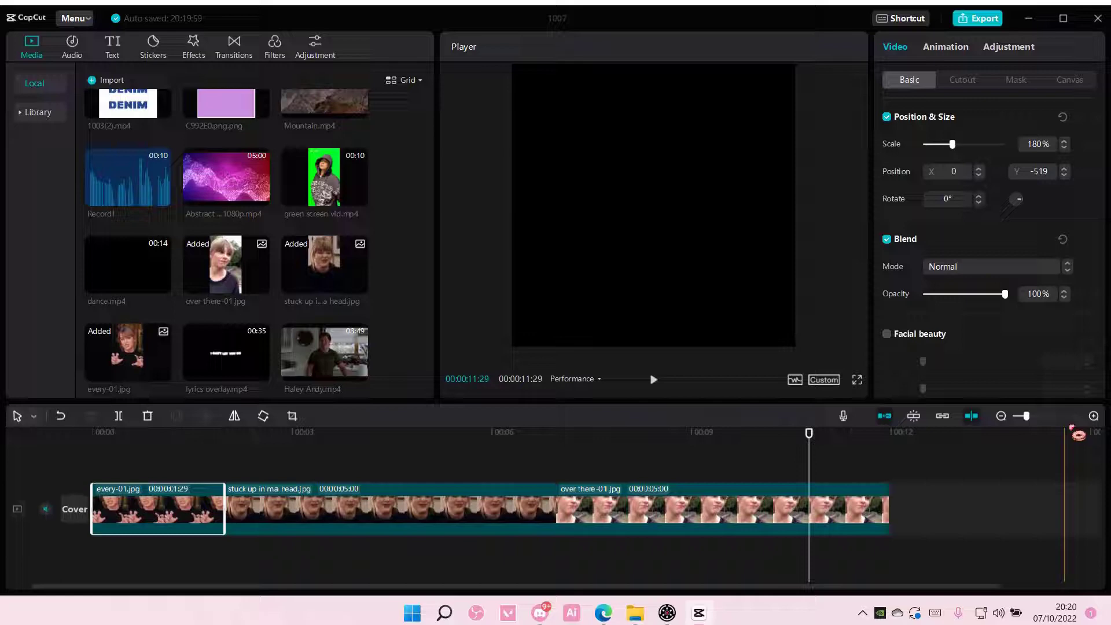
{"action": "left_click", "coordinate": [1094, 417]}
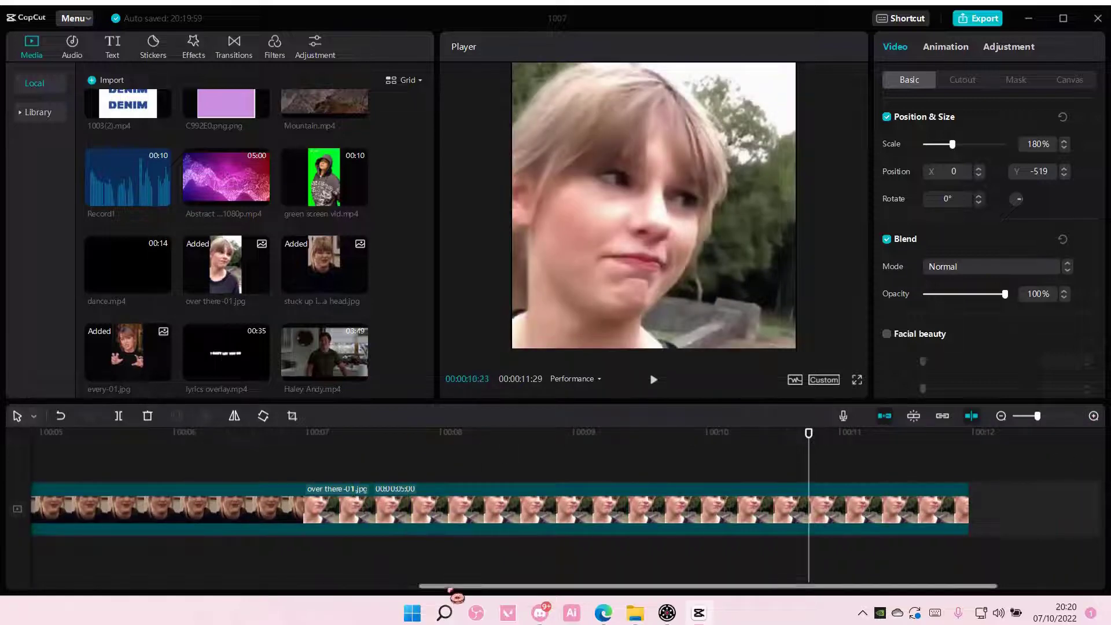
{"action": "left_click_drag", "start_coordinate": [454, 587], "coordinate": [224, 589]}
{"action": "left_click", "coordinate": [286, 524]}
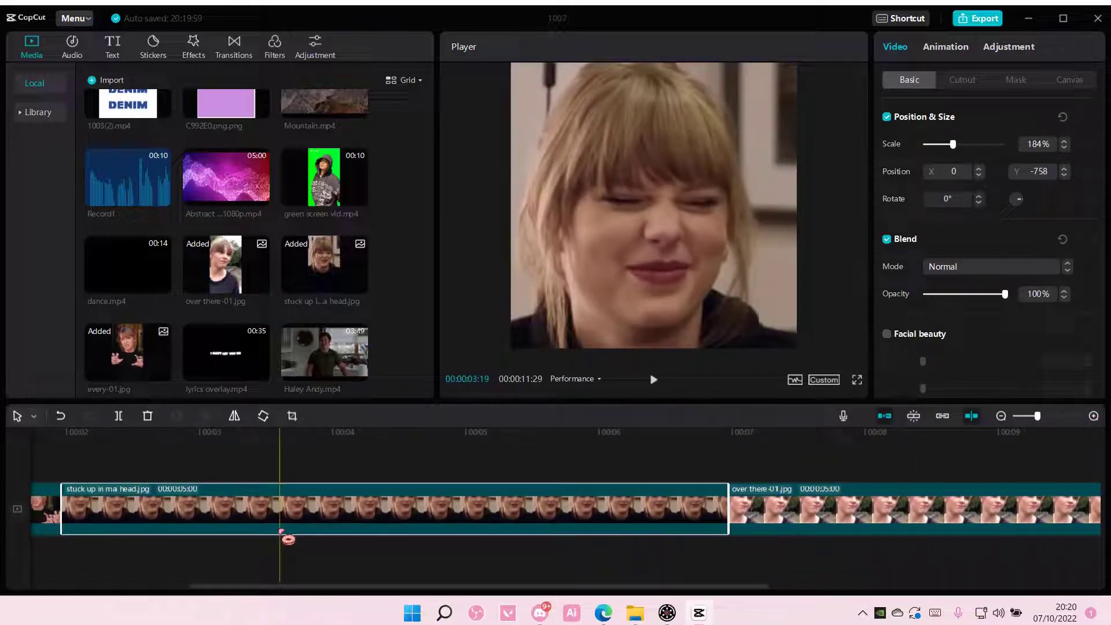
{"action": "left_click_drag", "start_coordinate": [412, 588], "coordinate": [212, 587]}
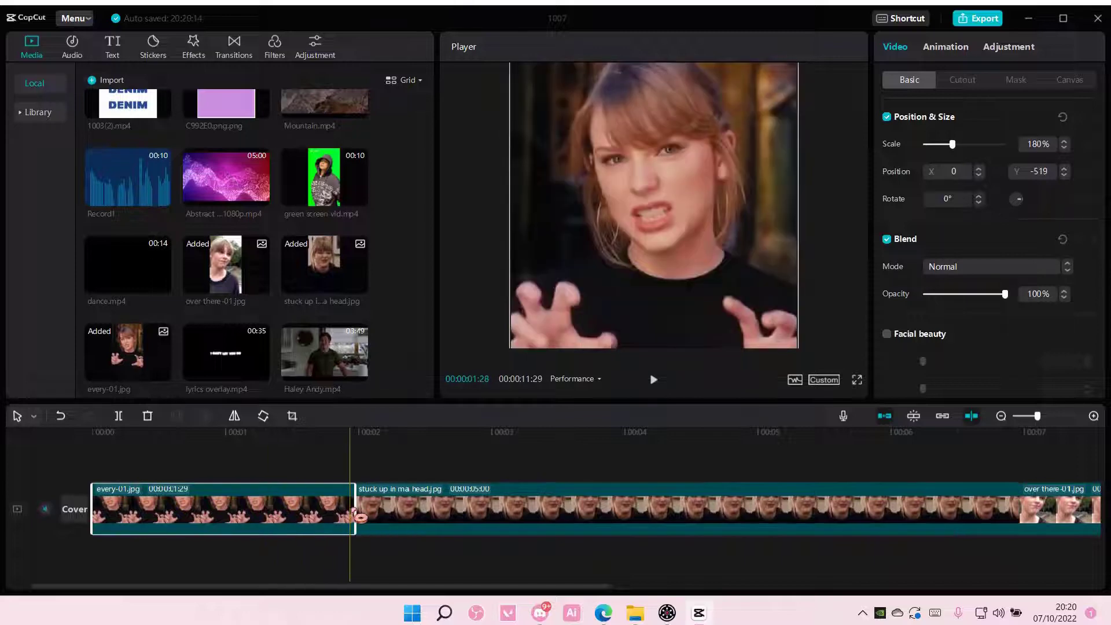
{"action": "left_click_drag", "start_coordinate": [353, 509], "coordinate": [245, 515]}
{"action": "left_click", "coordinate": [908, 512]}
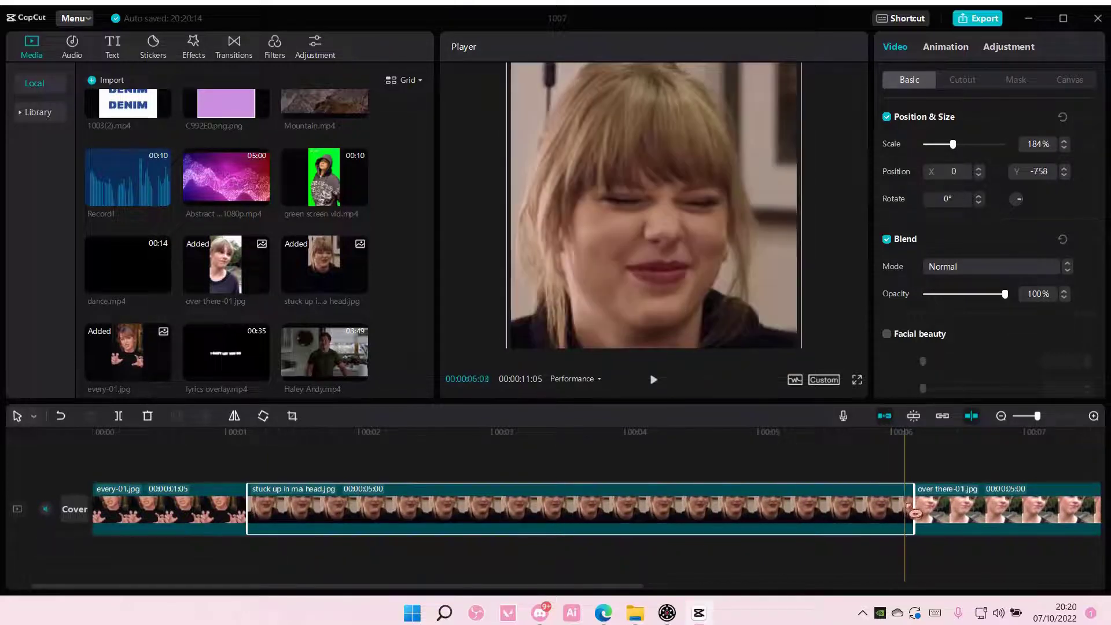
{"action": "left_click_drag", "start_coordinate": [919, 513], "coordinate": [401, 523]}
{"action": "left_click", "coordinate": [1034, 509]}
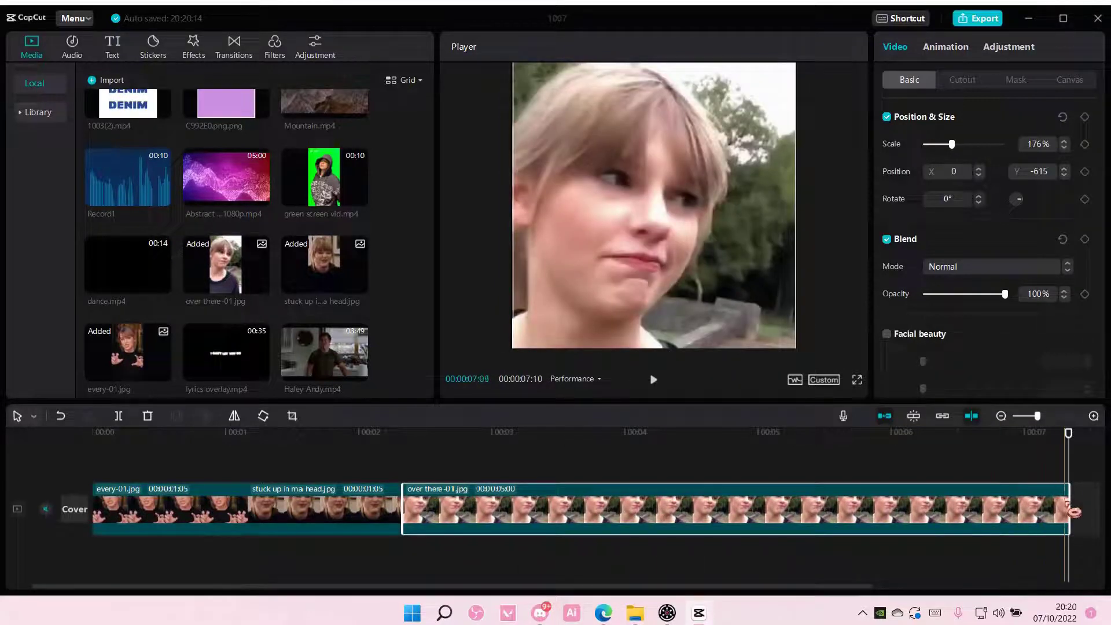
{"action": "left_click_drag", "start_coordinate": [1073, 512], "coordinate": [558, 514]}
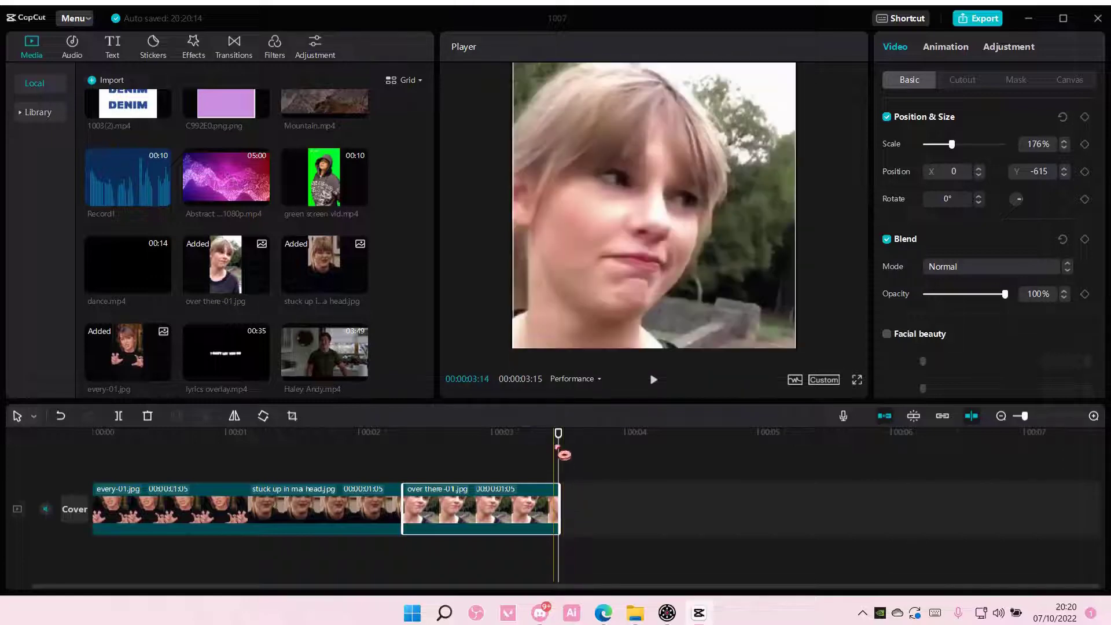
Step: Apply the Train 4 combo animation to every-01, stuck up in ma head and over there-01
{"action": "left_click", "coordinate": [240, 510]}
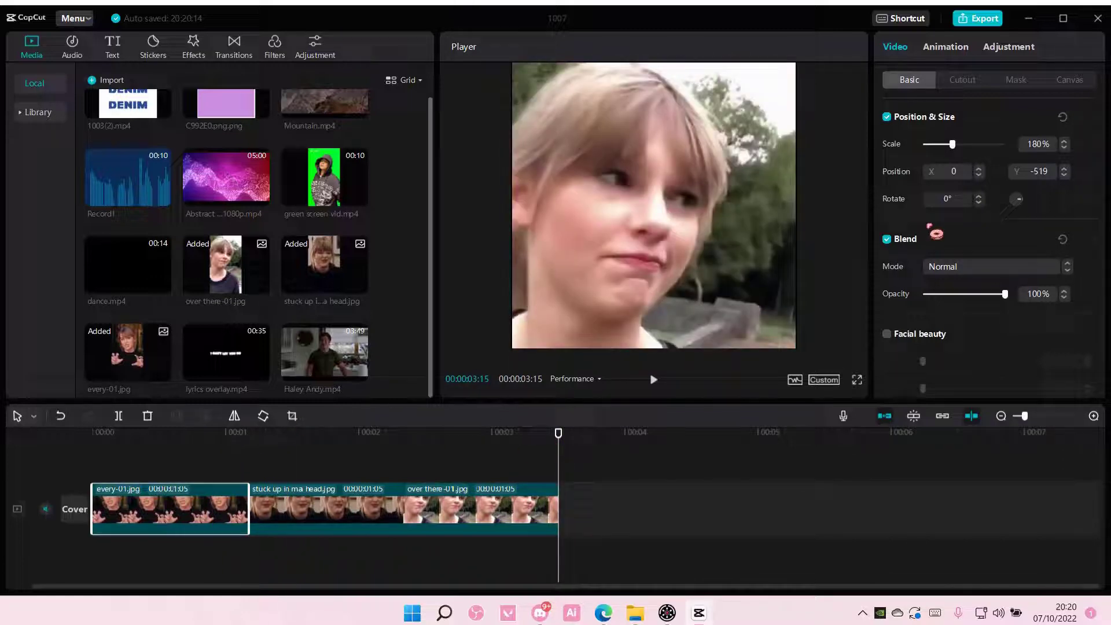
{"action": "left_click", "coordinate": [950, 49]}
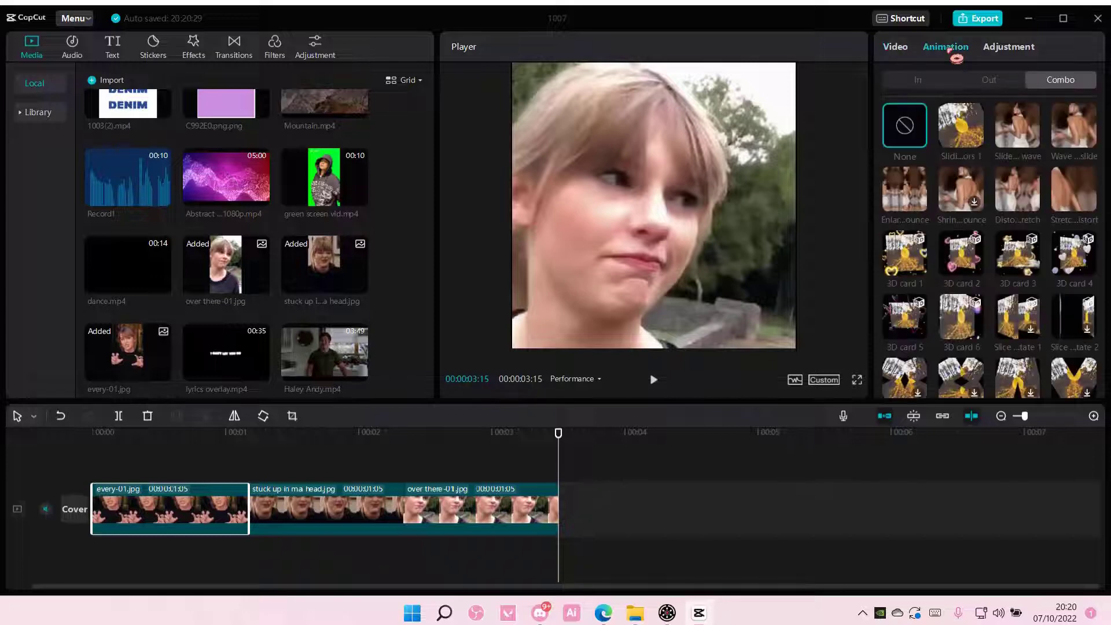
{"action": "scroll", "coordinate": [1018, 184], "scroll_direction": "down", "scroll_amount": 10}
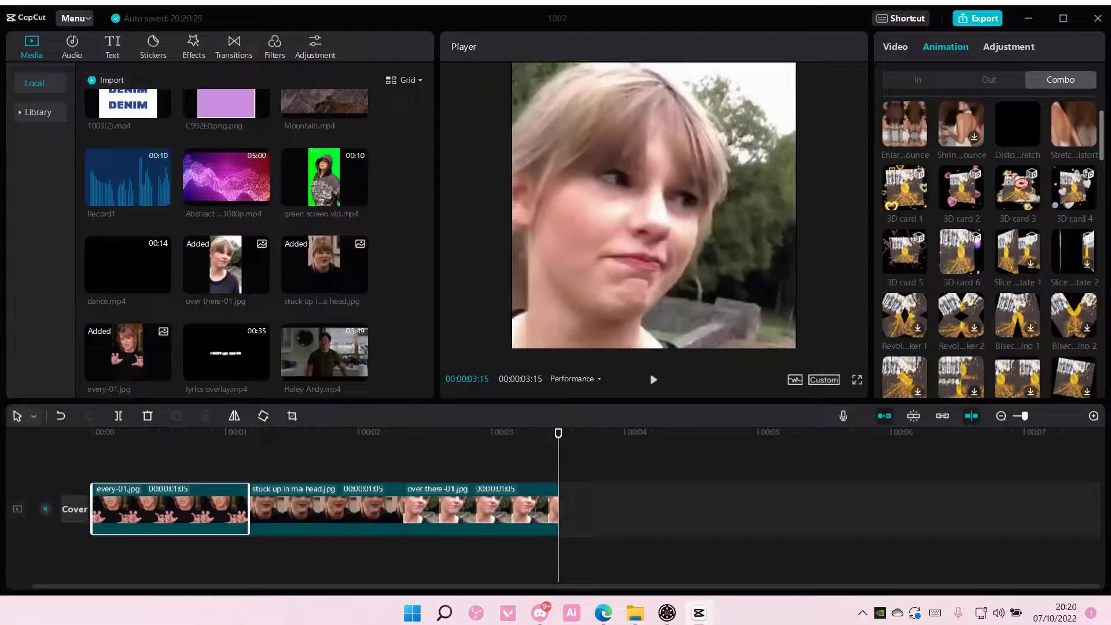
{"action": "scroll", "coordinate": [989, 243], "scroll_direction": "down", "scroll_amount": 10}
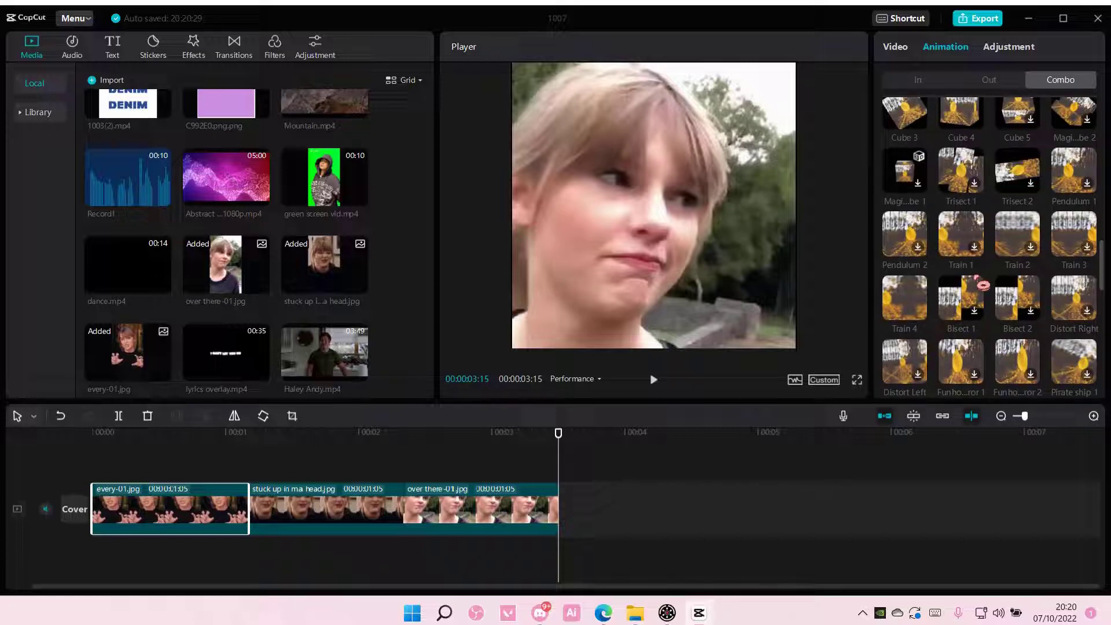
{"action": "left_click", "coordinate": [904, 298]}
{"action": "left_click", "coordinate": [347, 525]}
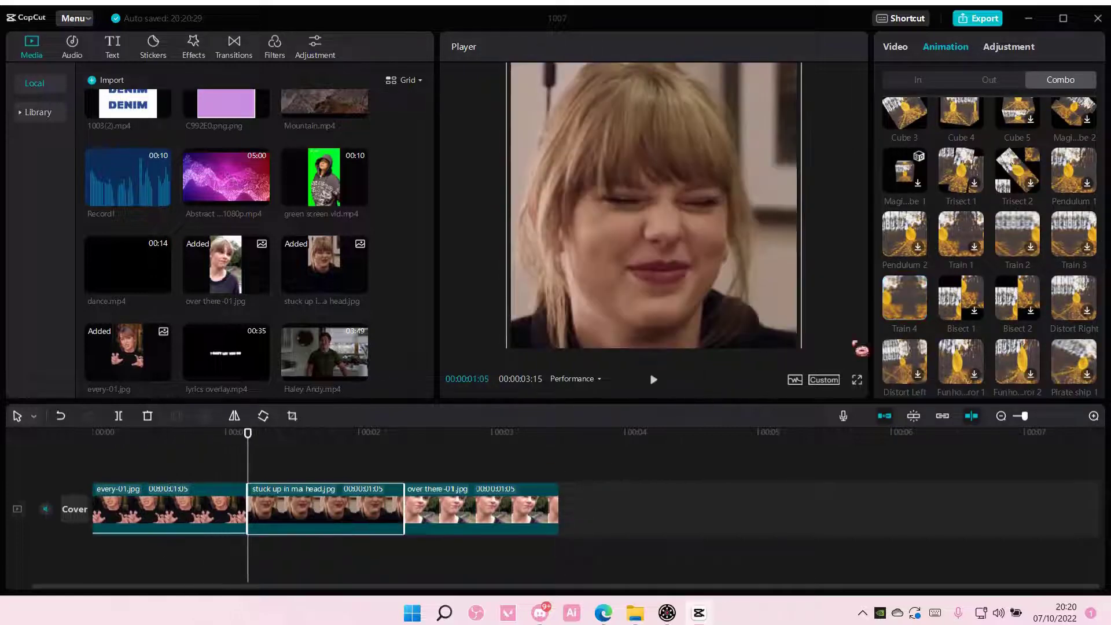
{"action": "left_click", "coordinate": [905, 298]}
{"action": "left_click", "coordinate": [504, 505]}
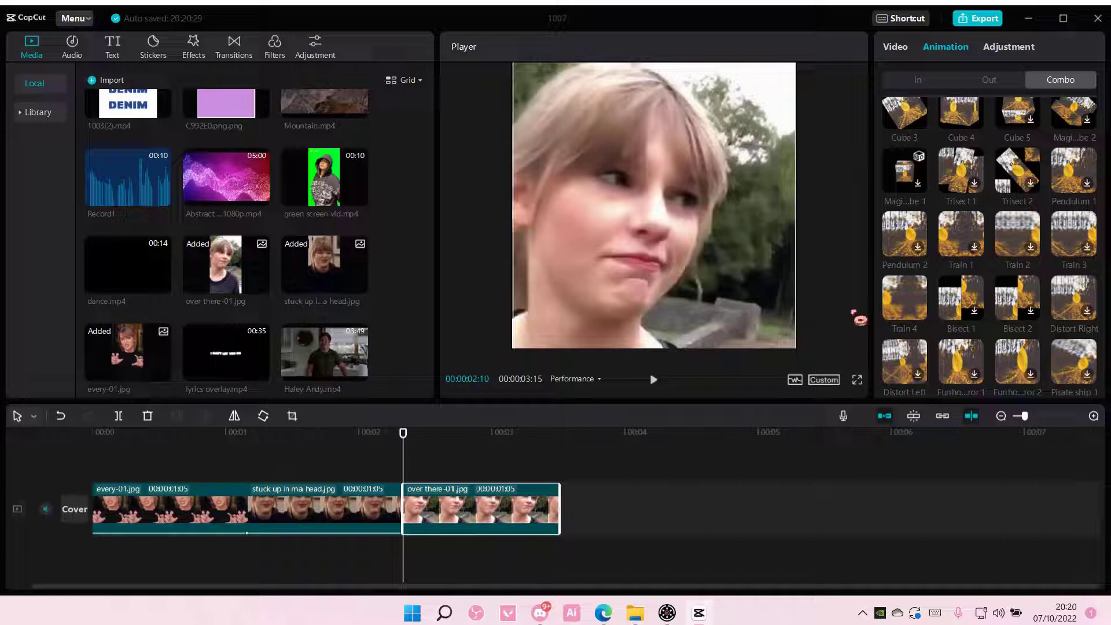
{"action": "left_click", "coordinate": [919, 312]}
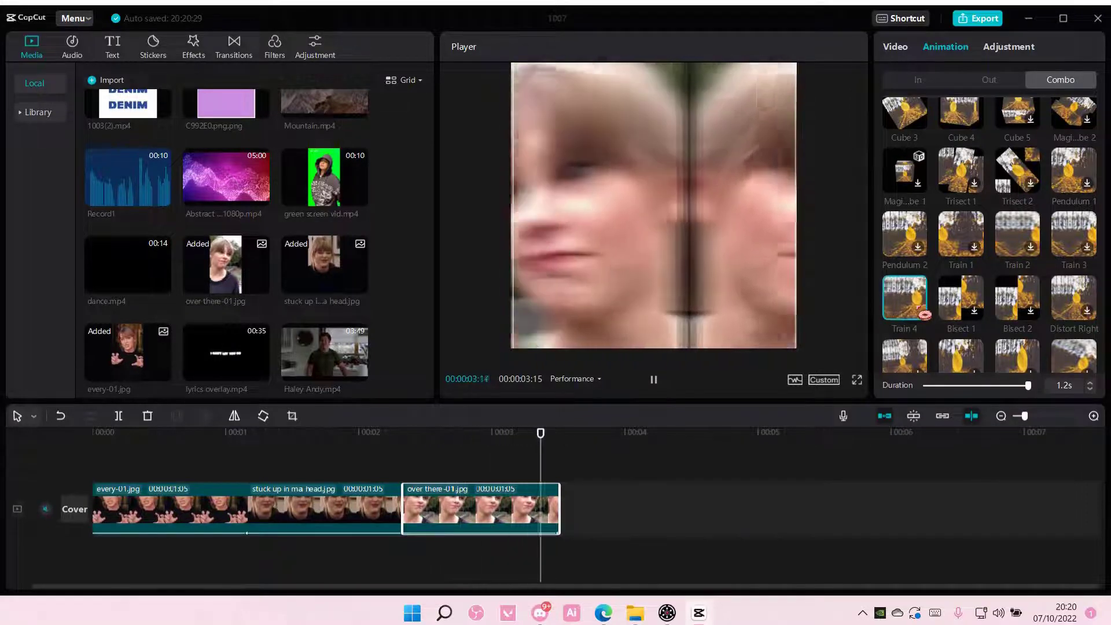
Step: Export the animated sequence as 'cube 1', a 1080×1080 30fps mp4
{"action": "left_click", "coordinate": [977, 23]}
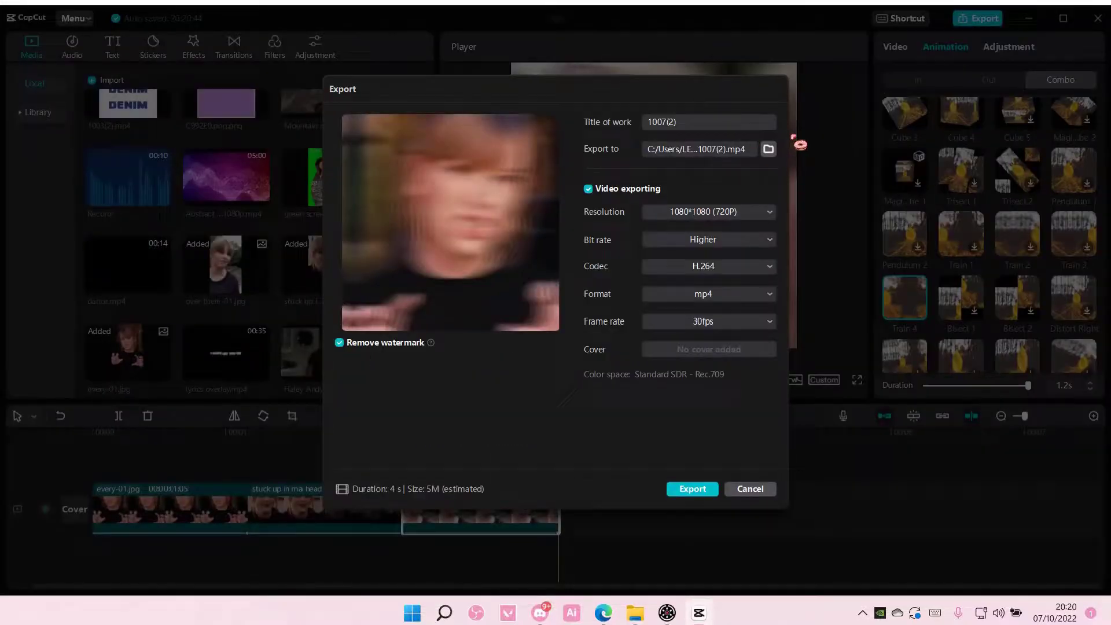
{"action": "left_click_drag", "start_coordinate": [670, 123], "coordinate": [597, 125]}
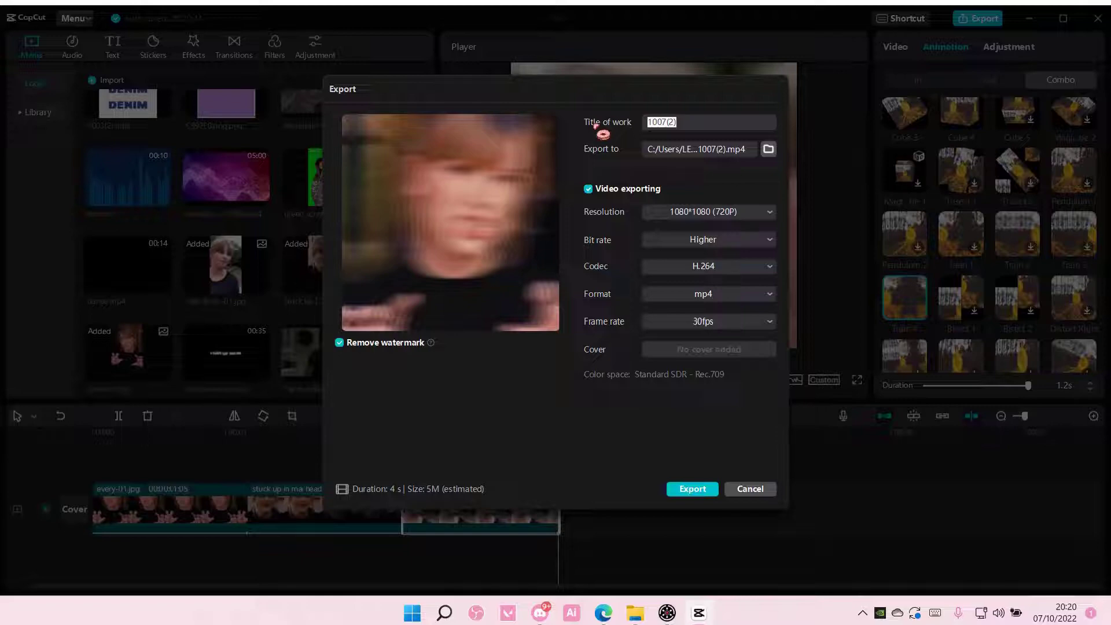
{"action": "type", "text": "cube 1"}
{"action": "left_click", "coordinate": [693, 489]}
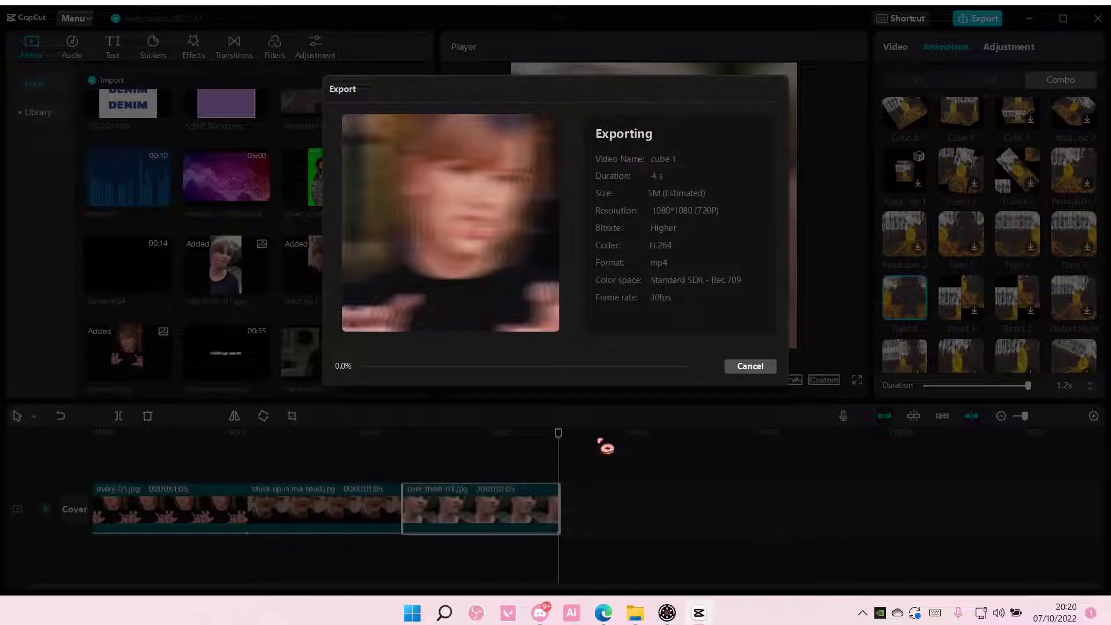
Step: Add a Blur effect spanning the whole sequence from 0 to the end of the clips
{"action": "left_click", "coordinate": [747, 371]}
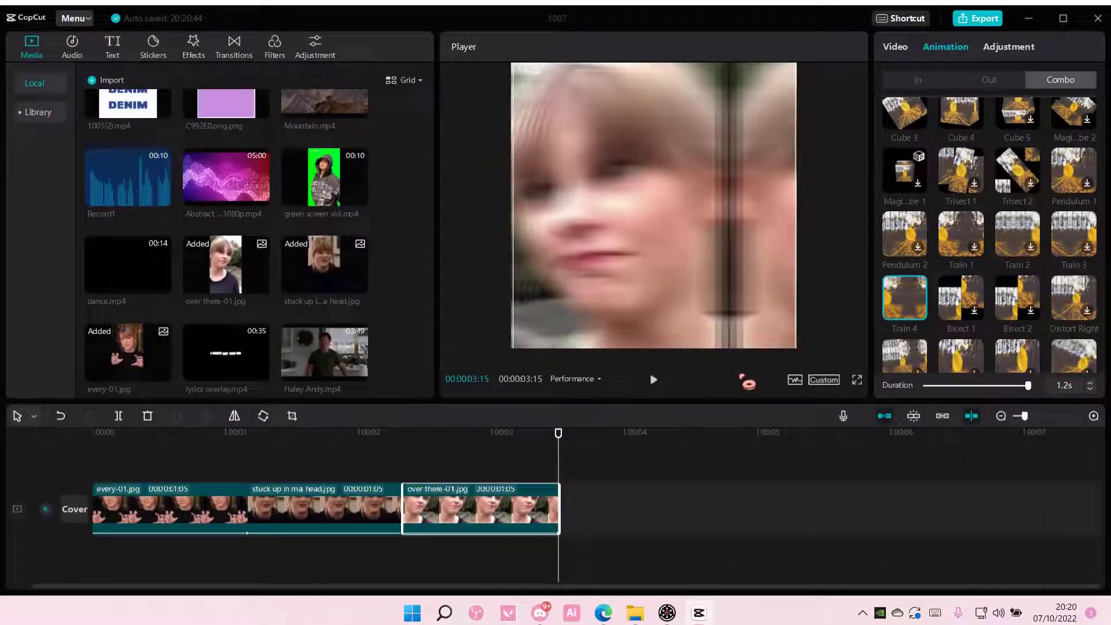
{"action": "left_click", "coordinate": [195, 55]}
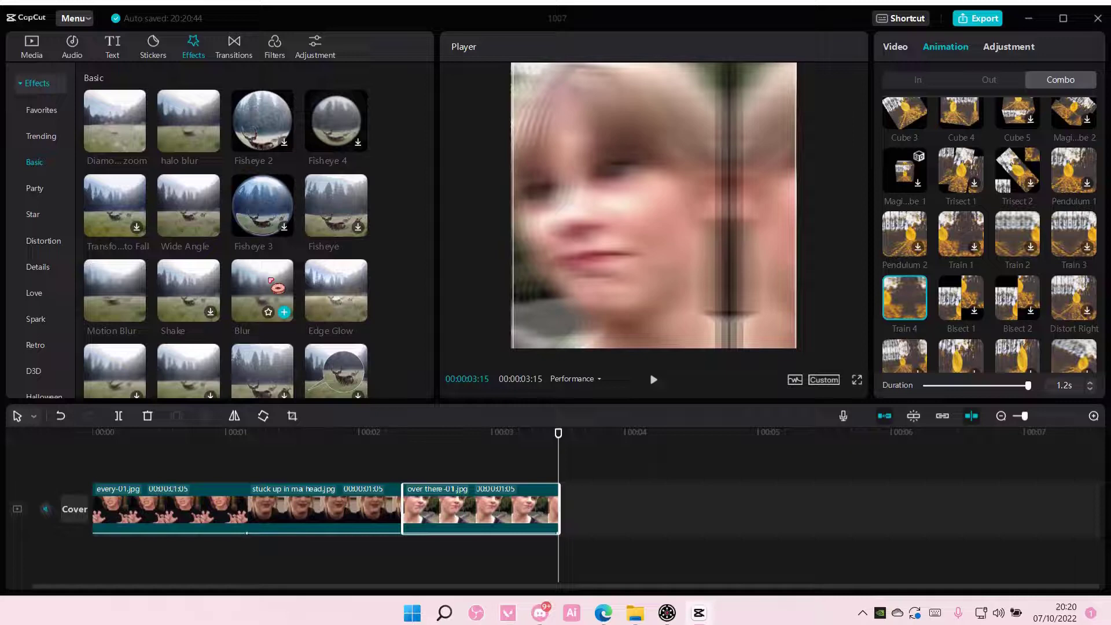
{"action": "left_click", "coordinate": [286, 312]}
{"action": "left_click_drag", "start_coordinate": [586, 478], "coordinate": [118, 478]}
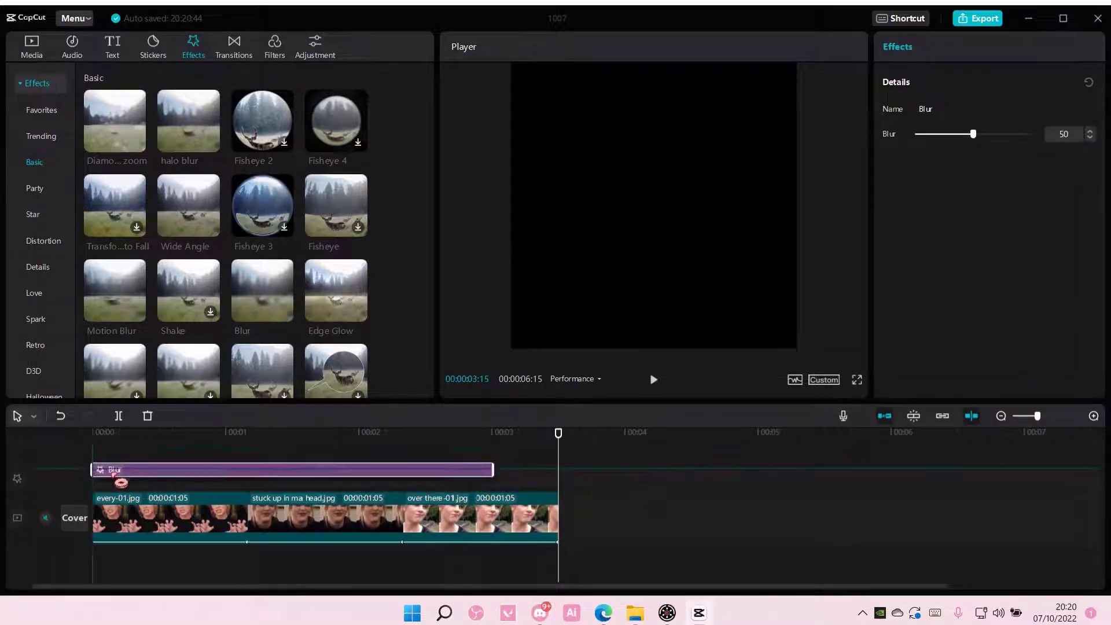
{"action": "left_click_drag", "start_coordinate": [493, 479], "coordinate": [550, 485]}
Step: Export the blurred version titled 'cube 2'
{"action": "left_click", "coordinate": [982, 20]}
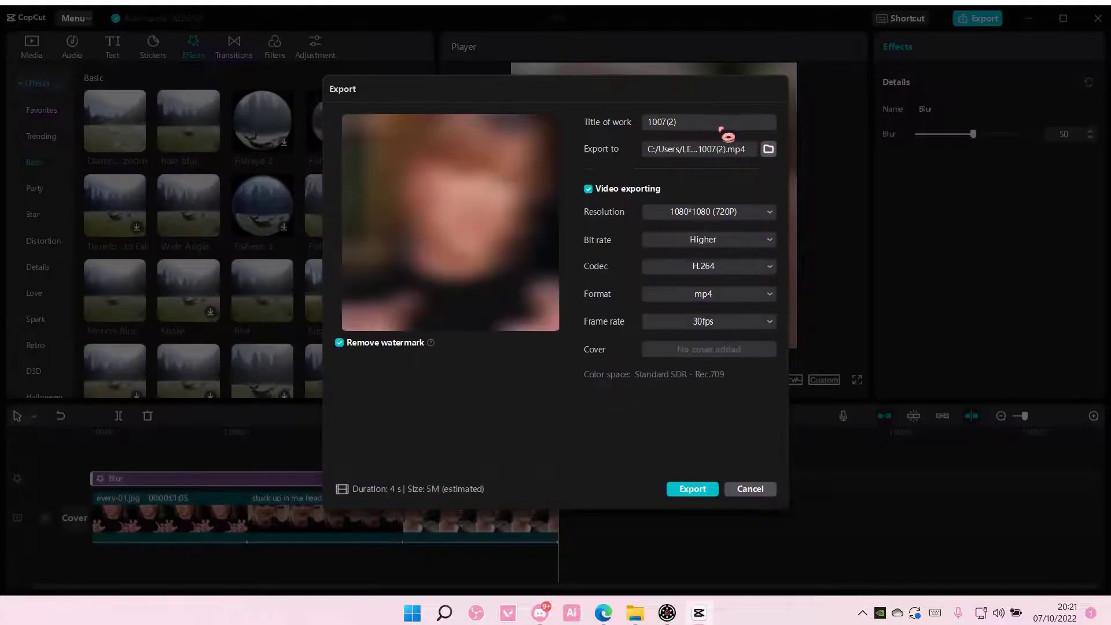
{"action": "type", "text": "cube 2"}
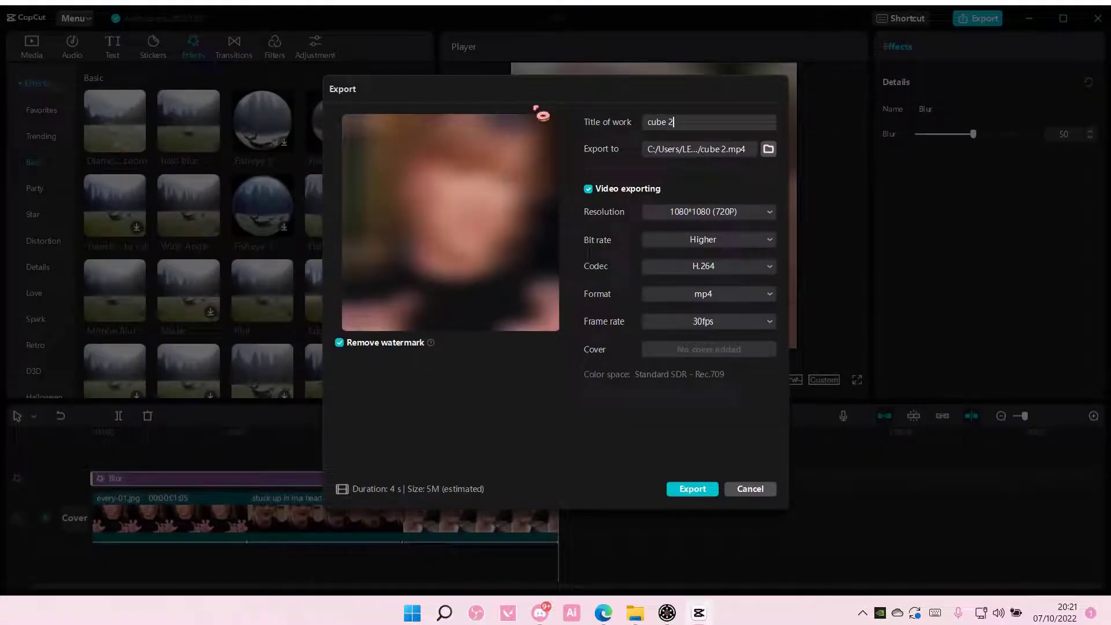
{"action": "left_click", "coordinate": [697, 489]}
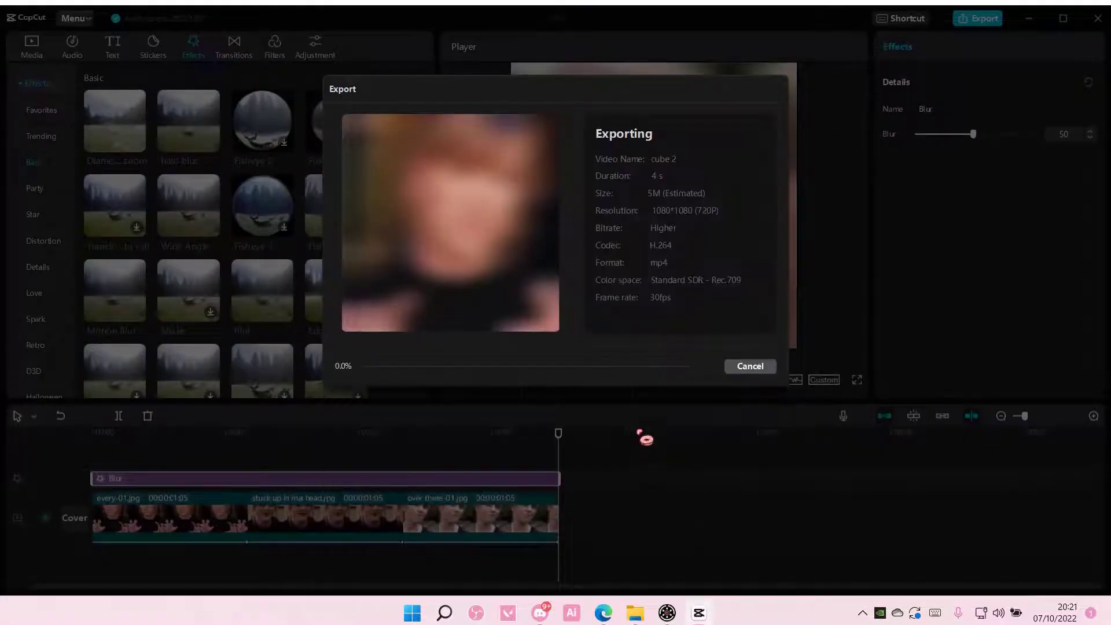
Step: Delete every clip and the Blur effect from the timeline
{"action": "left_click", "coordinate": [751, 371]}
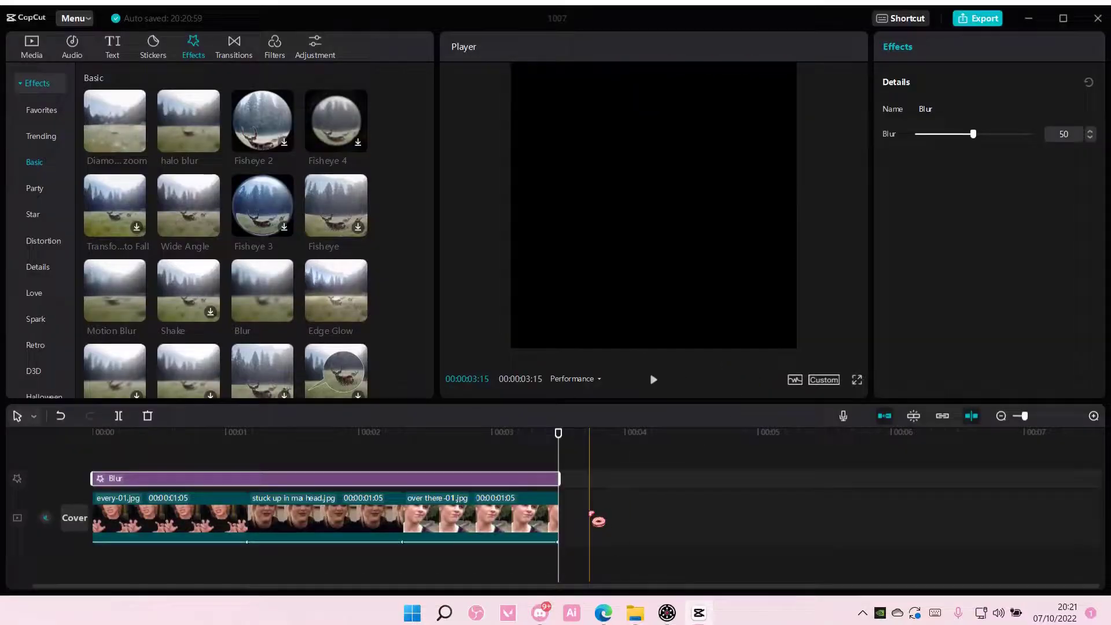
{"action": "left_click_drag", "start_coordinate": [598, 522], "coordinate": [412, 484]}
{"action": "left_click", "coordinate": [633, 522]}
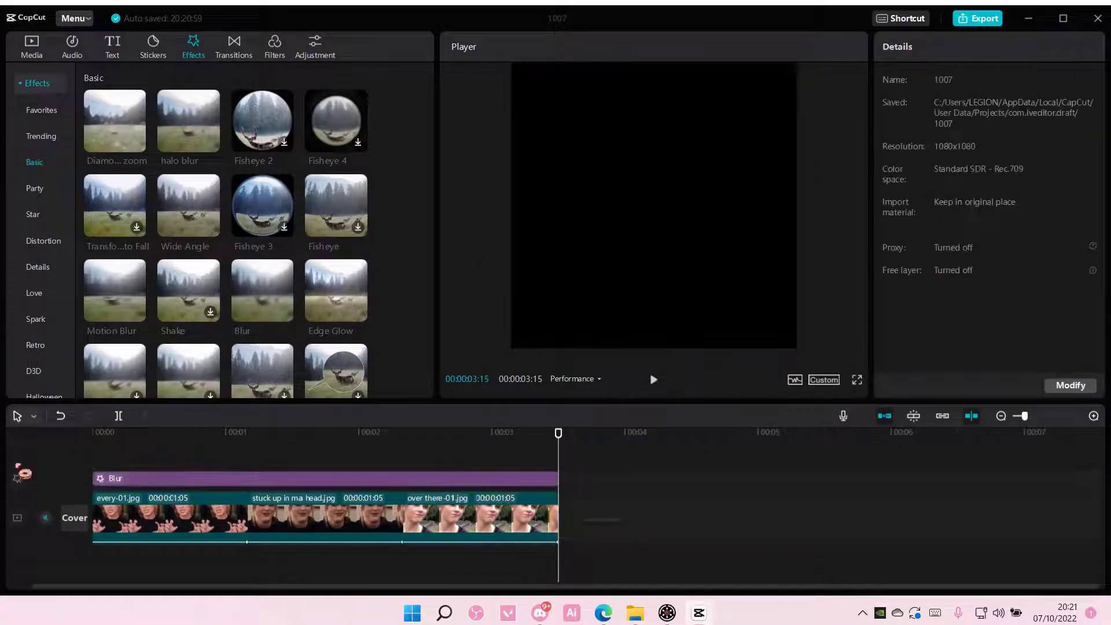
{"action": "key", "text": "ctrl+a"}
{"action": "key", "text": "Delete"}
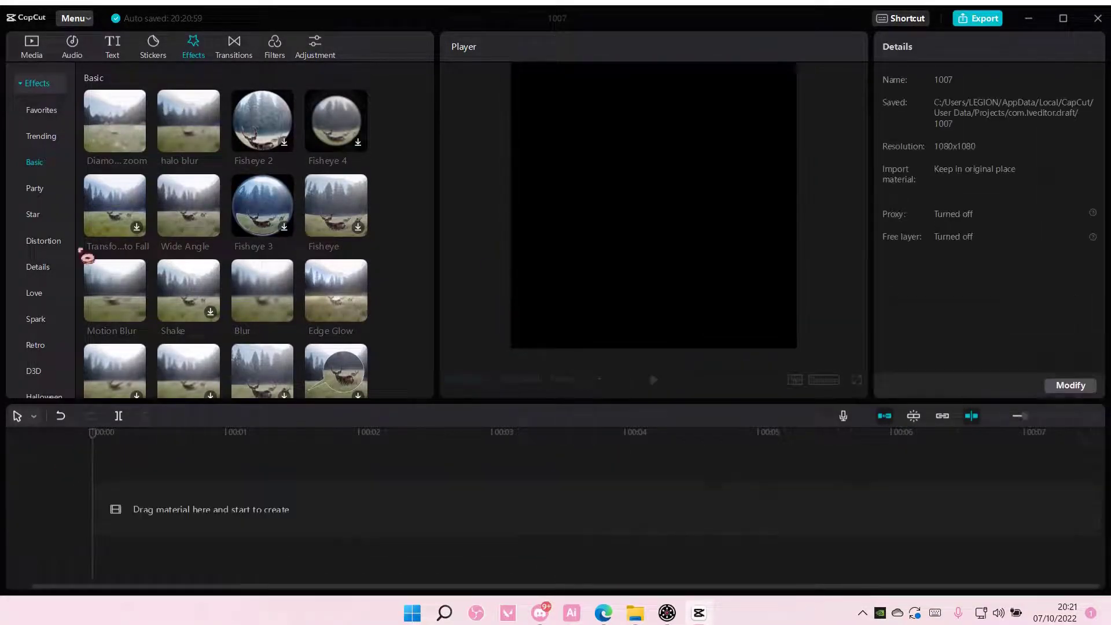
Step: Import cube 1, cube 2 and frameee into the media library
{"action": "left_click", "coordinate": [28, 56]}
{"action": "left_click", "coordinate": [110, 84]}
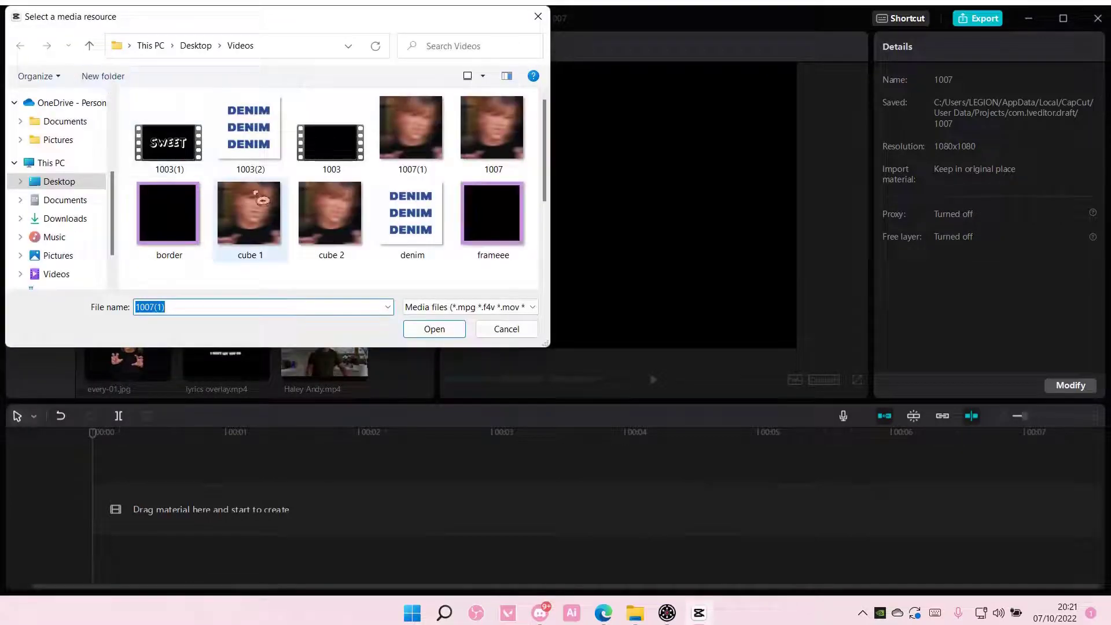
{"action": "left_click", "coordinate": [261, 200]}
{"action": "left_click", "coordinate": [333, 215], "text": "ctrl"}
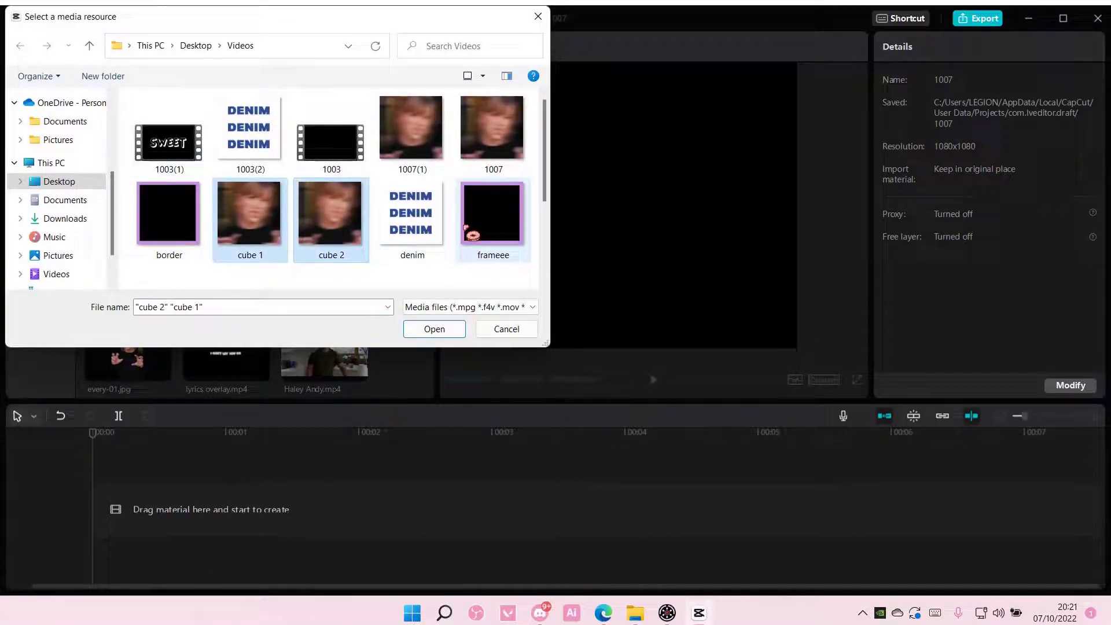
{"action": "left_click", "coordinate": [493, 219], "text": "ctrl"}
{"action": "left_click", "coordinate": [434, 329]}
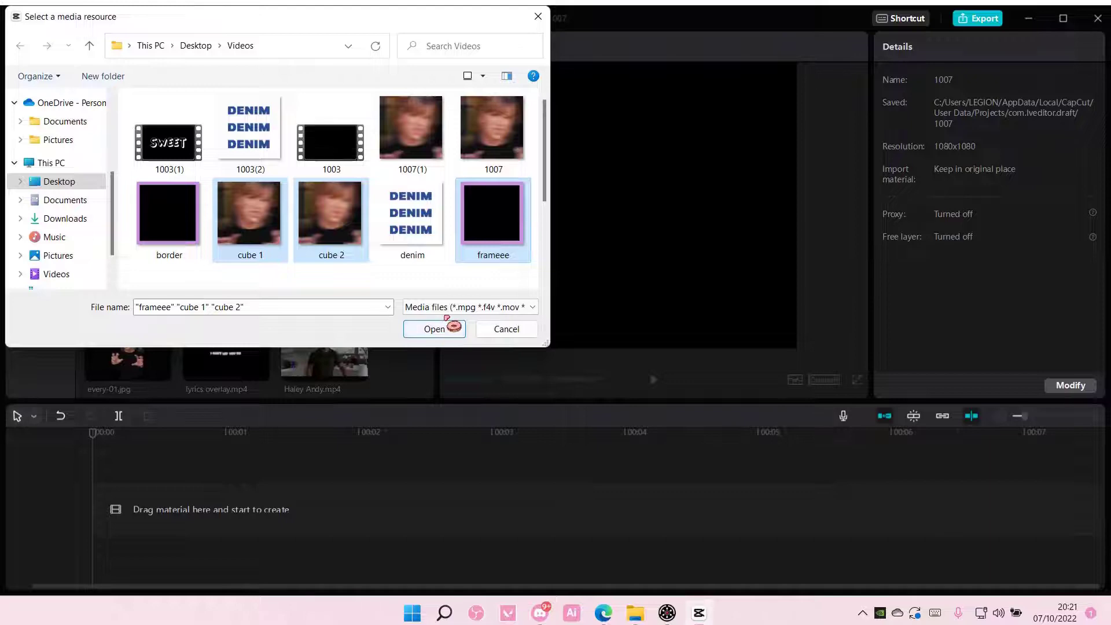
Step: Place cube 2.mp4 on the main track and cube 1.mp4 on an overlay track at 0:00
{"action": "scroll", "coordinate": [287, 256], "scroll_direction": "up", "scroll_amount": 2}
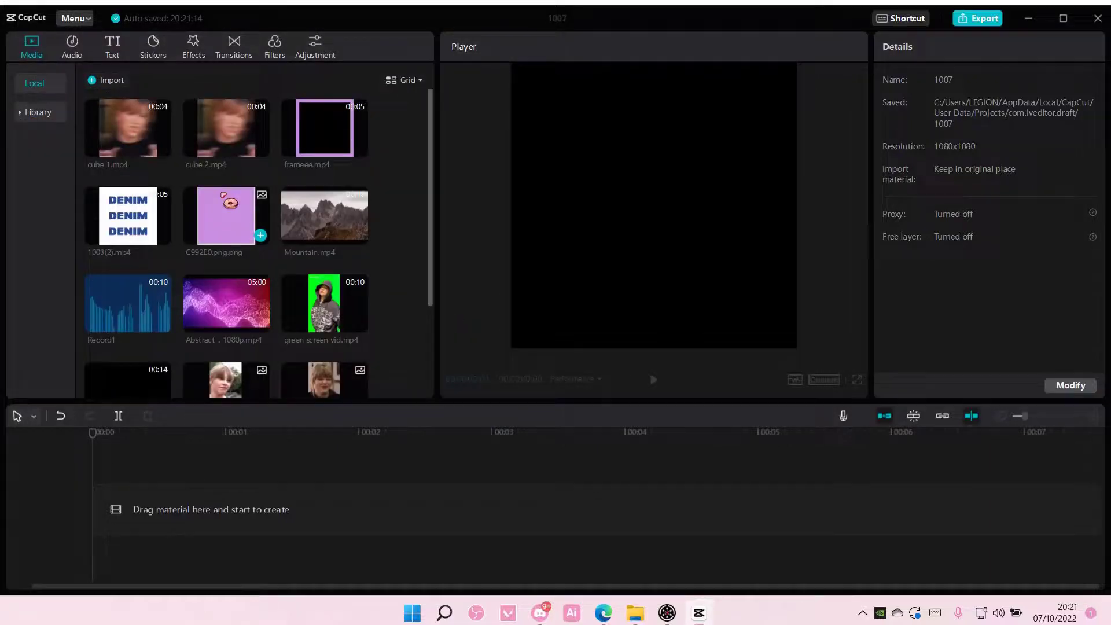
{"action": "left_click", "coordinate": [259, 153]}
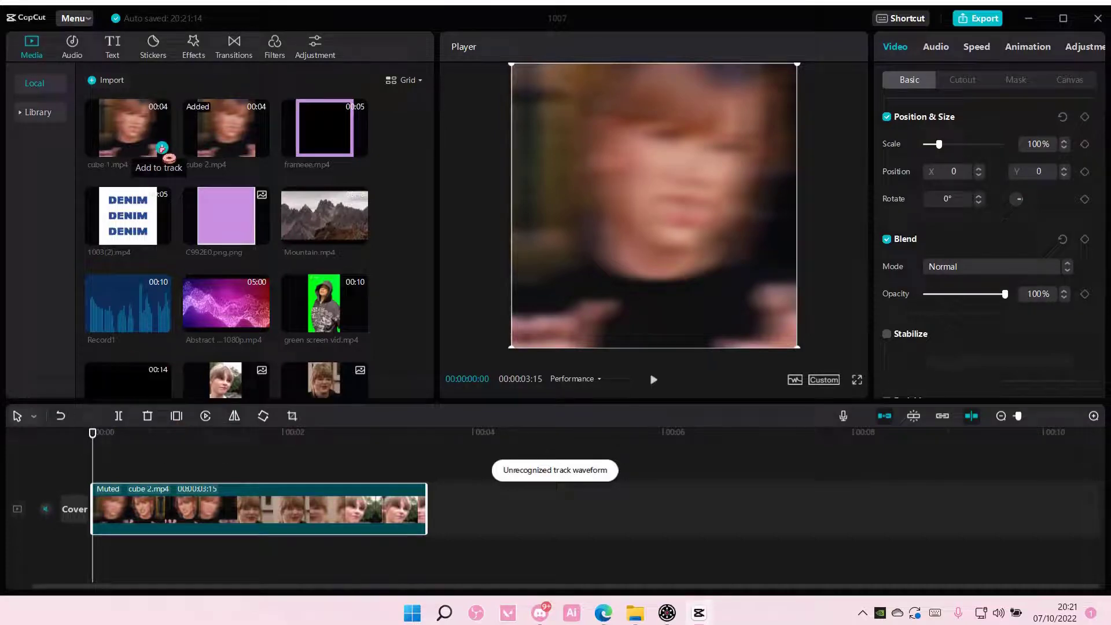
{"action": "left_click", "coordinate": [160, 152]}
{"action": "left_click_drag", "start_coordinate": [591, 509], "coordinate": [246, 512]}
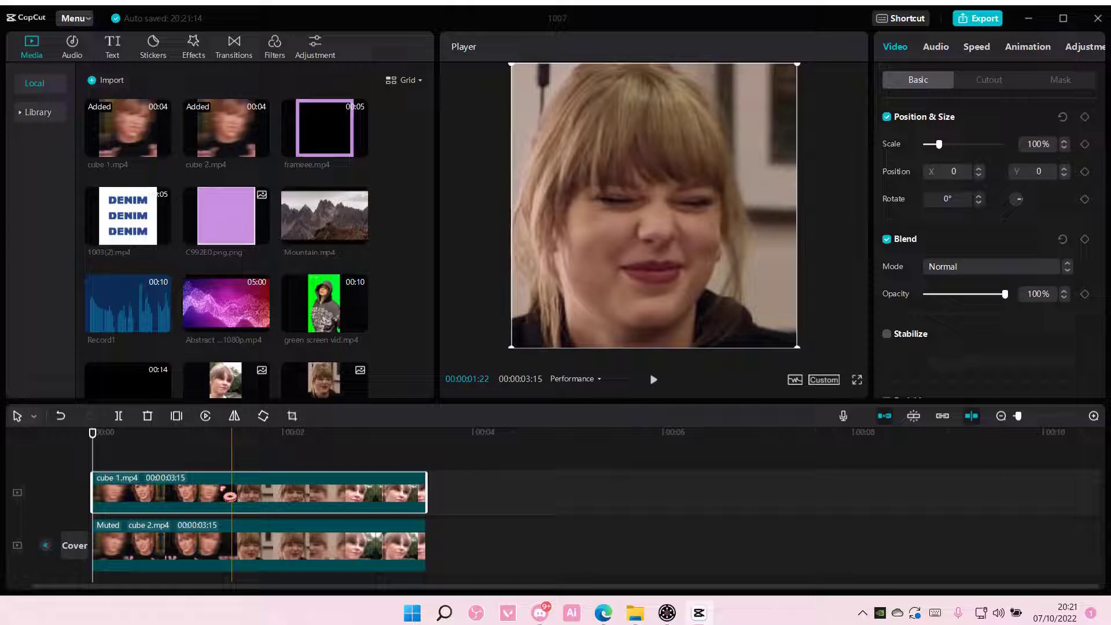
Step: Apply the 3.5s Cube 4 combo animation to the cube 1 overlay clip
{"action": "left_click", "coordinate": [1028, 48]}
{"action": "scroll", "coordinate": [1022, 197], "scroll_direction": "down", "scroll_amount": 5}
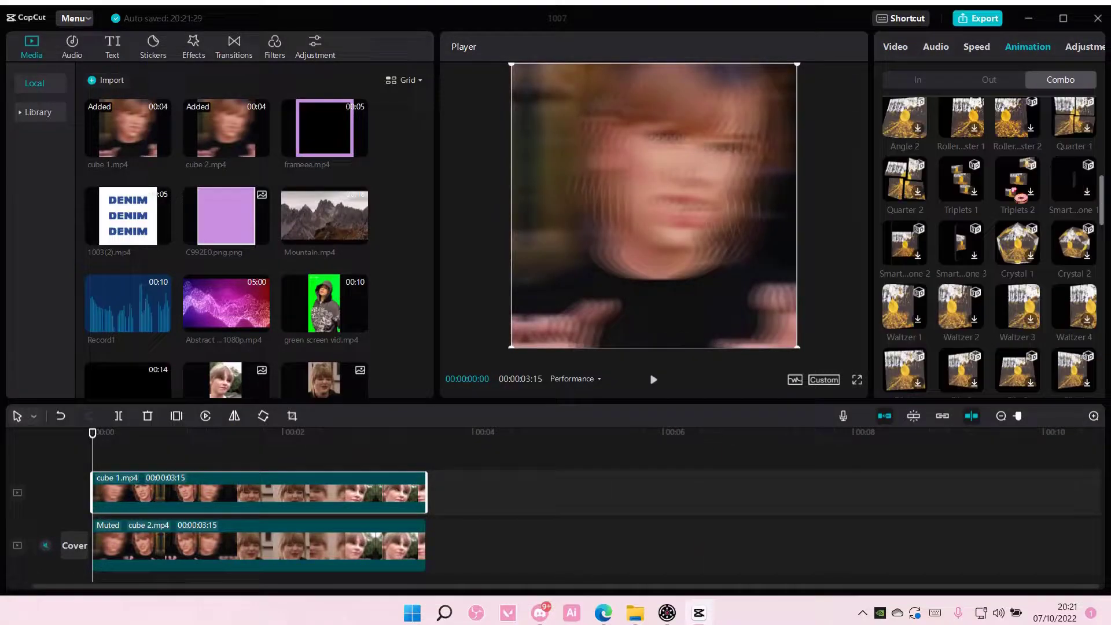
{"action": "scroll", "coordinate": [1022, 198], "scroll_direction": "down", "scroll_amount": 3}
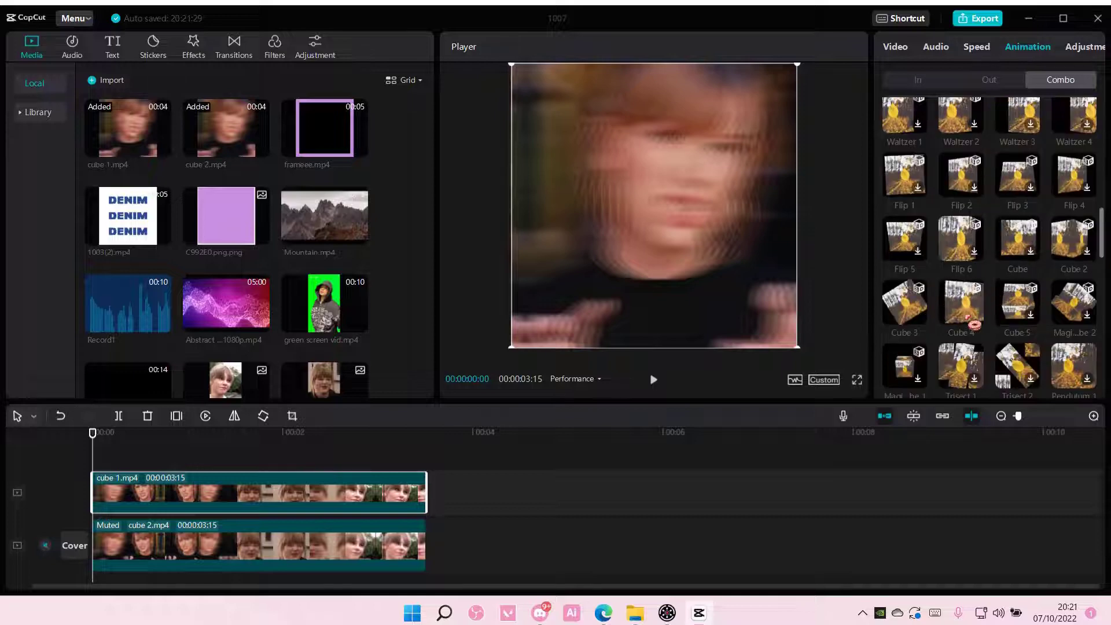
{"action": "left_click", "coordinate": [975, 324]}
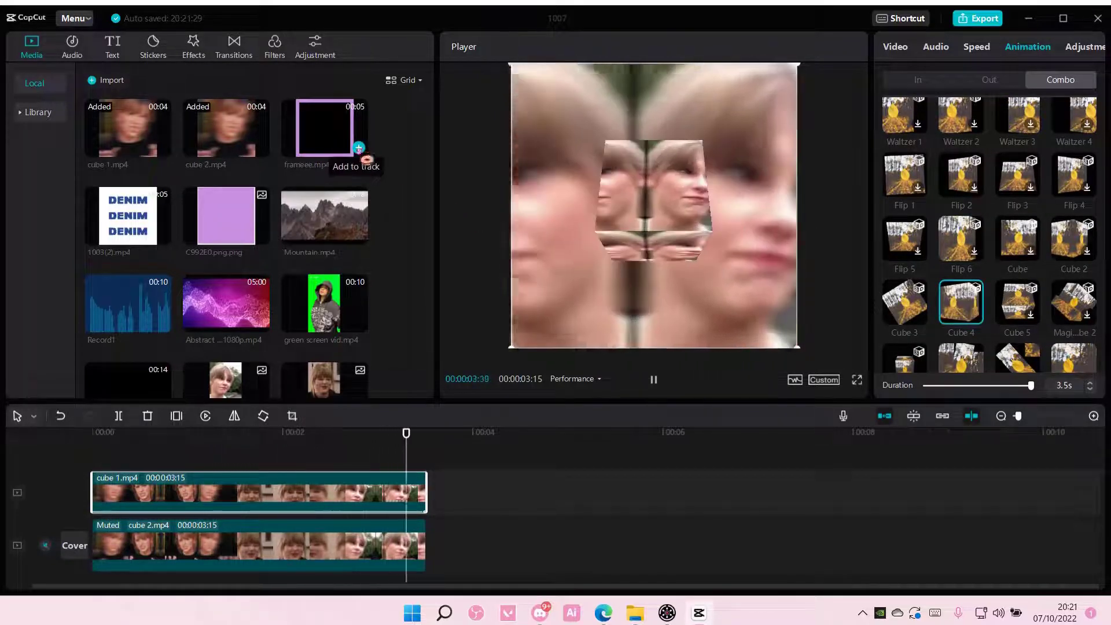
Step: Put frameee.mp4 on a new top track at 0:00 and trim it from 5 seconds to 3:15
{"action": "left_click", "coordinate": [359, 148]}
{"action": "left_click_drag", "start_coordinate": [538, 515], "coordinate": [204, 446]}
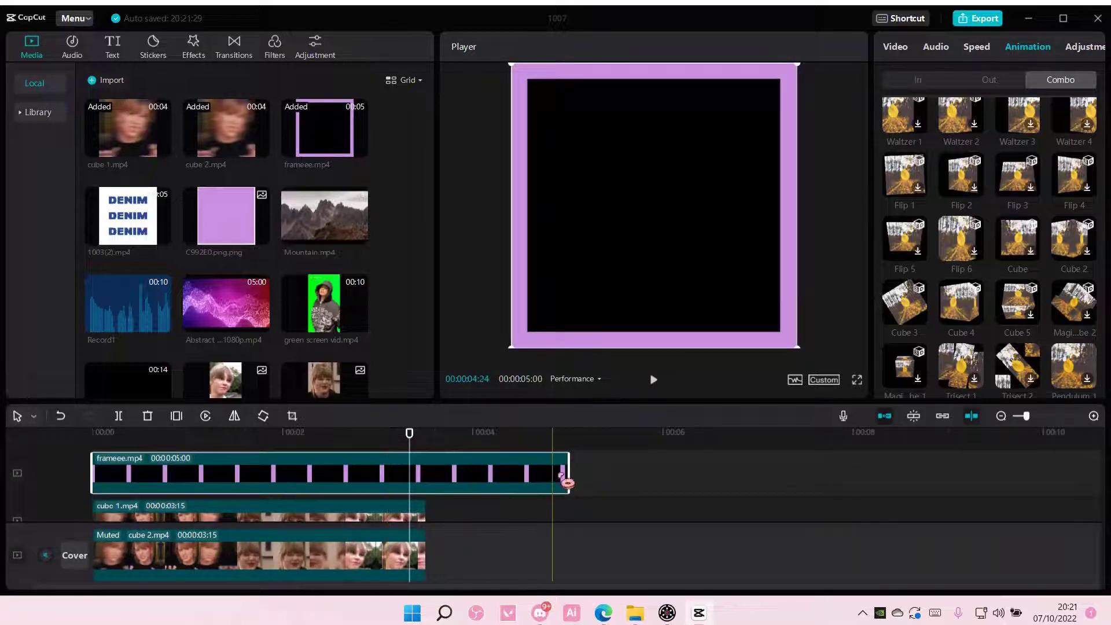
{"action": "left_click_drag", "start_coordinate": [566, 483], "coordinate": [418, 483]}
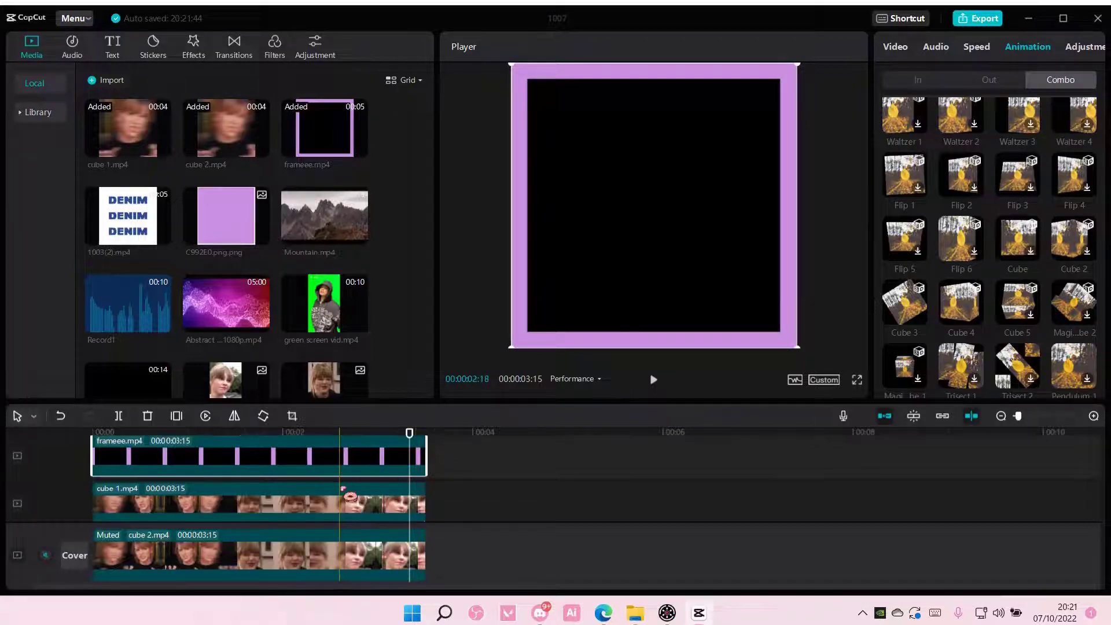
{"action": "left_click", "coordinate": [427, 434]}
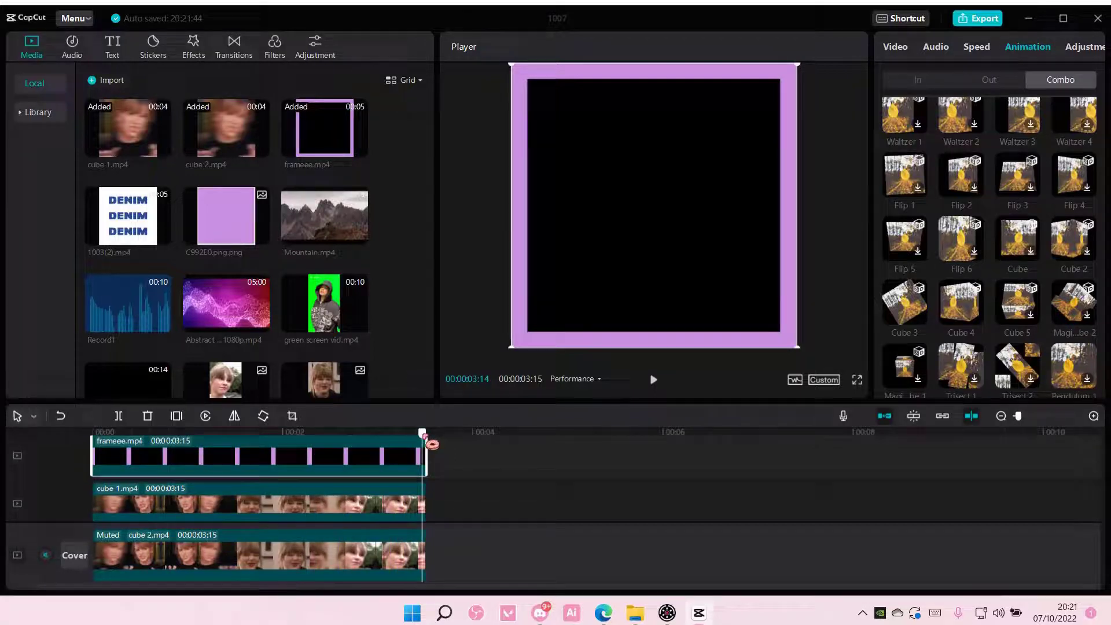
Step: Set the frameee clip's blend mode to Brighten
{"action": "left_click", "coordinate": [137, 433]}
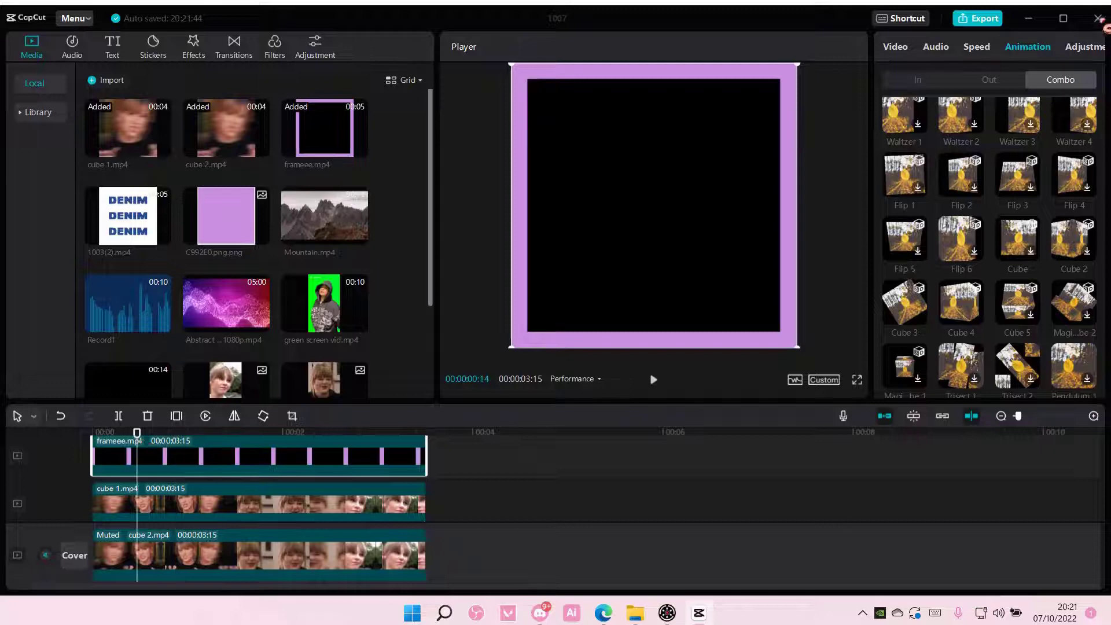
{"action": "left_click", "coordinate": [897, 47]}
{"action": "left_click", "coordinate": [959, 267]}
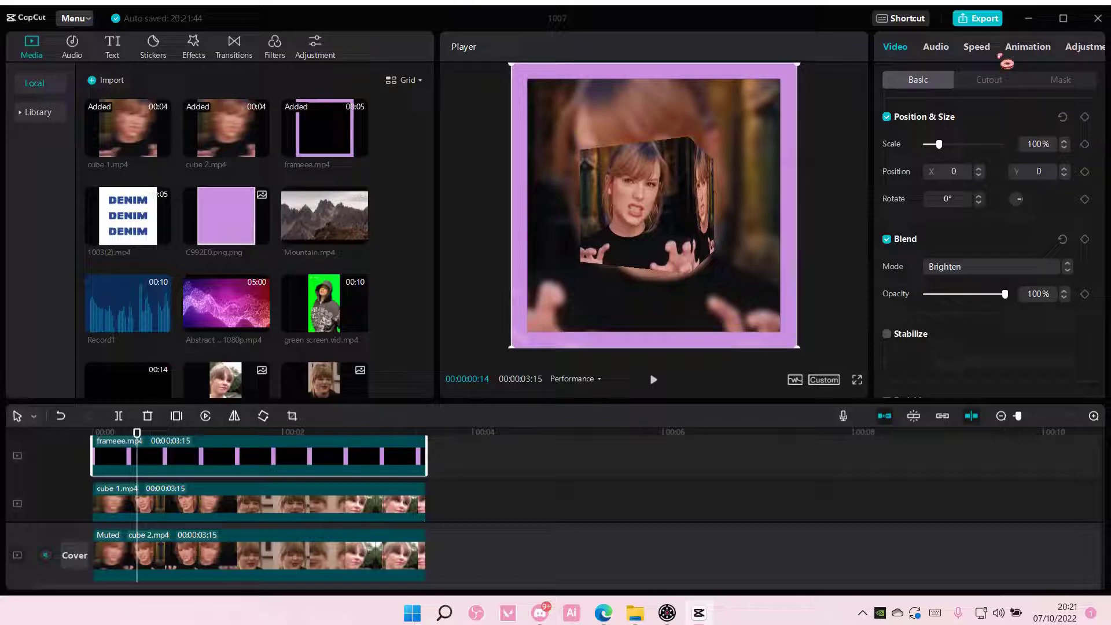
Step: Apply the 3.5s Cube 4 combo animation to the frameee purple border
{"action": "left_click", "coordinate": [1033, 54]}
{"action": "scroll", "coordinate": [1017, 235], "scroll_direction": "down", "scroll_amount": 3}
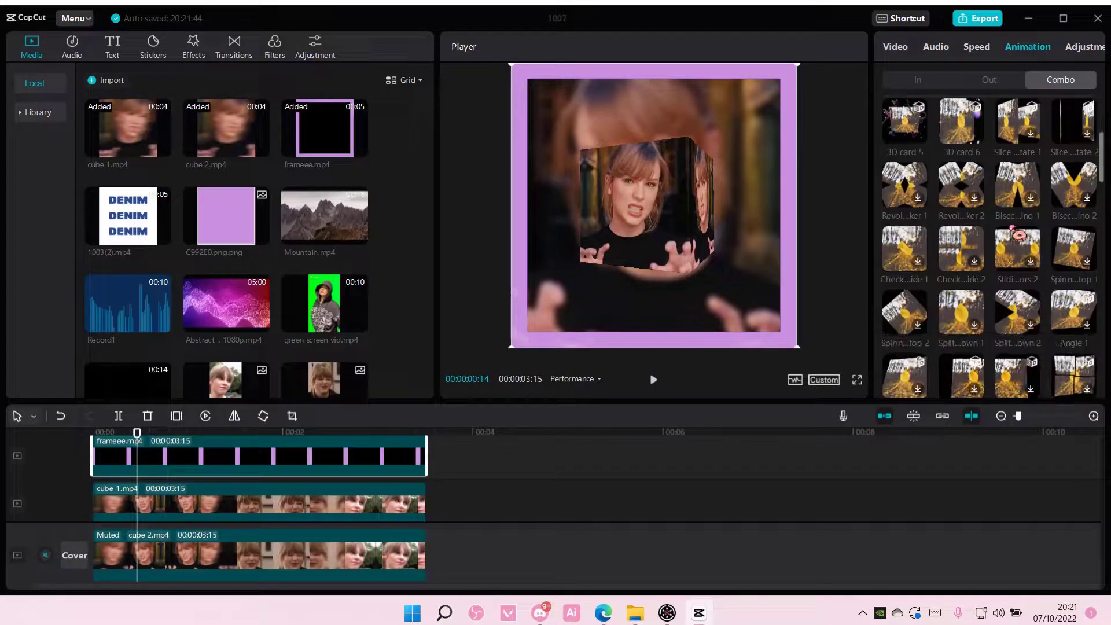
{"action": "scroll", "coordinate": [990, 243], "scroll_direction": "down", "scroll_amount": 3}
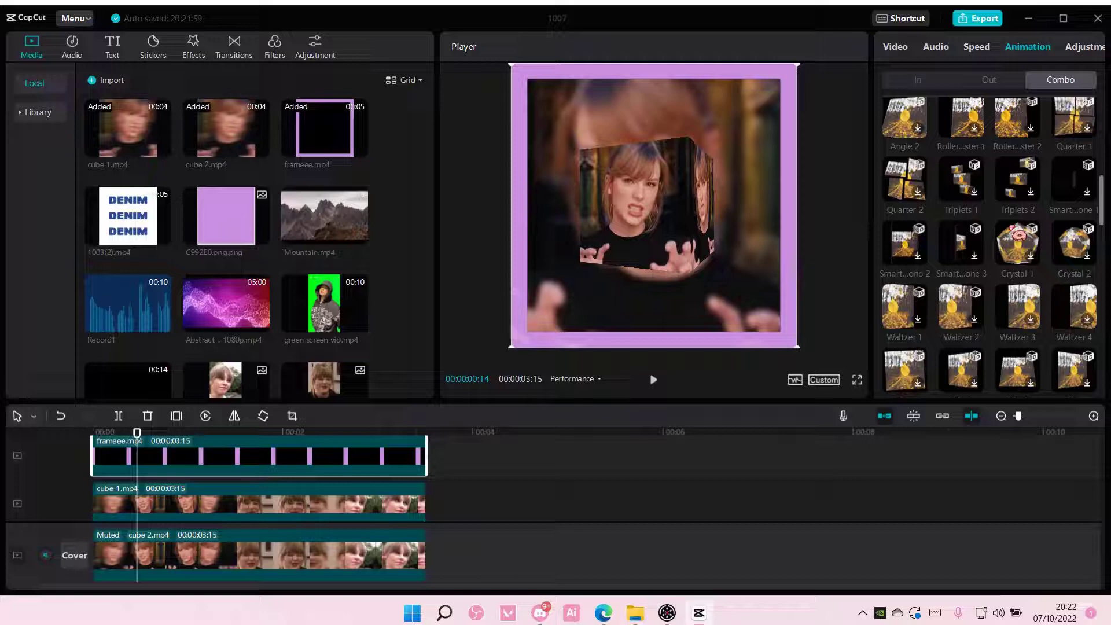
{"action": "scroll", "coordinate": [1018, 235], "scroll_direction": "down", "scroll_amount": 1}
{"action": "scroll", "coordinate": [1016, 254], "scroll_direction": "down", "scroll_amount": 1}
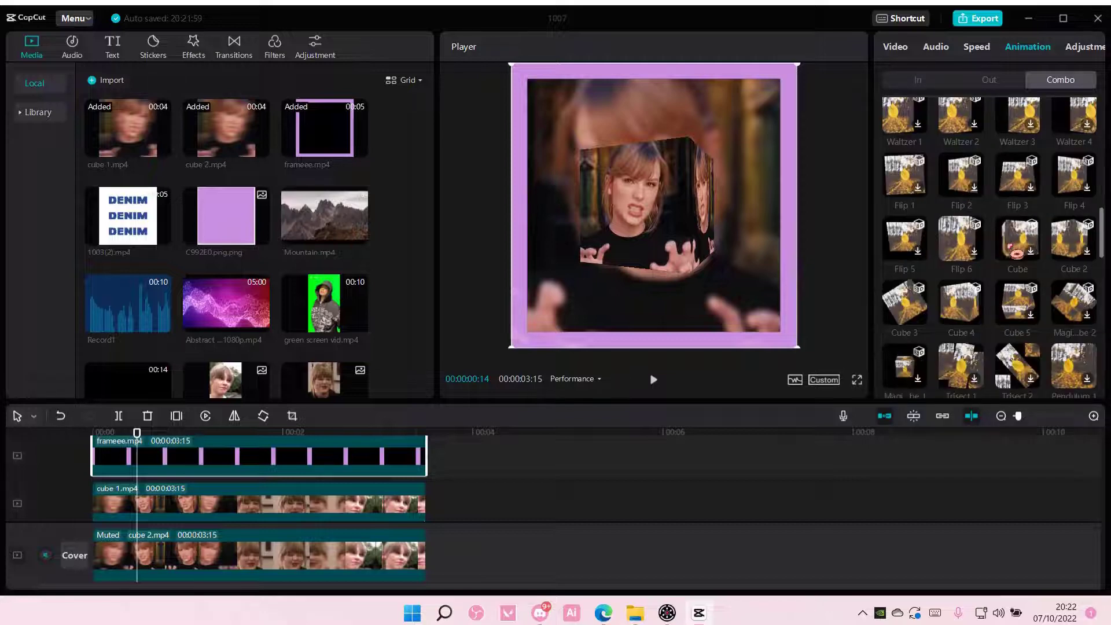
{"action": "left_click", "coordinate": [961, 301]}
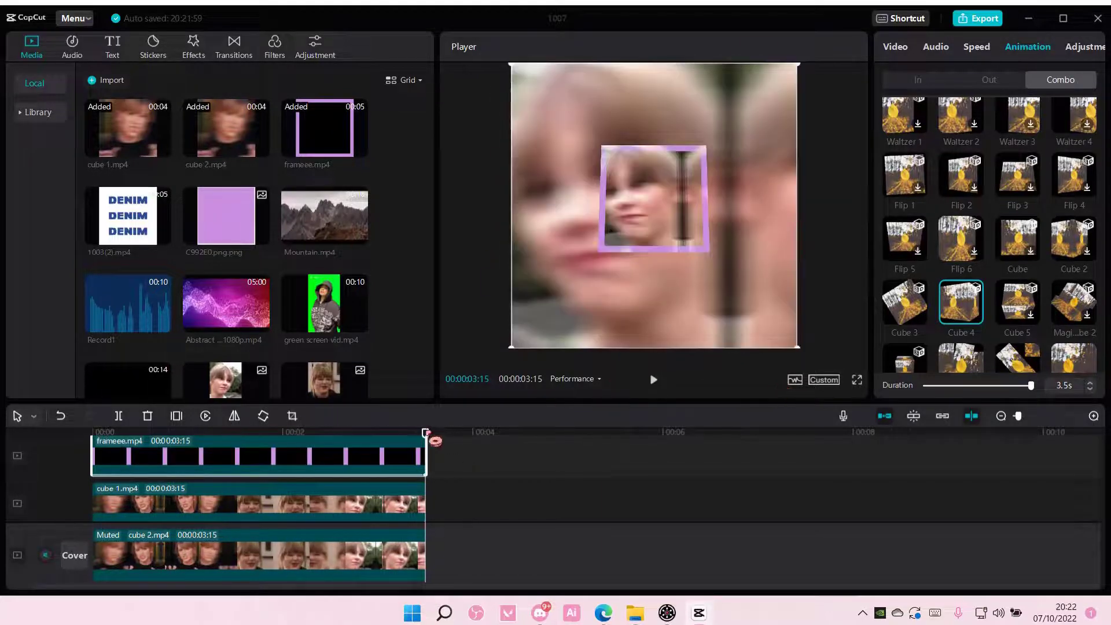
{"action": "left_click_drag", "start_coordinate": [139, 433], "coordinate": [95, 433]}
{"action": "key", "text": "space"}
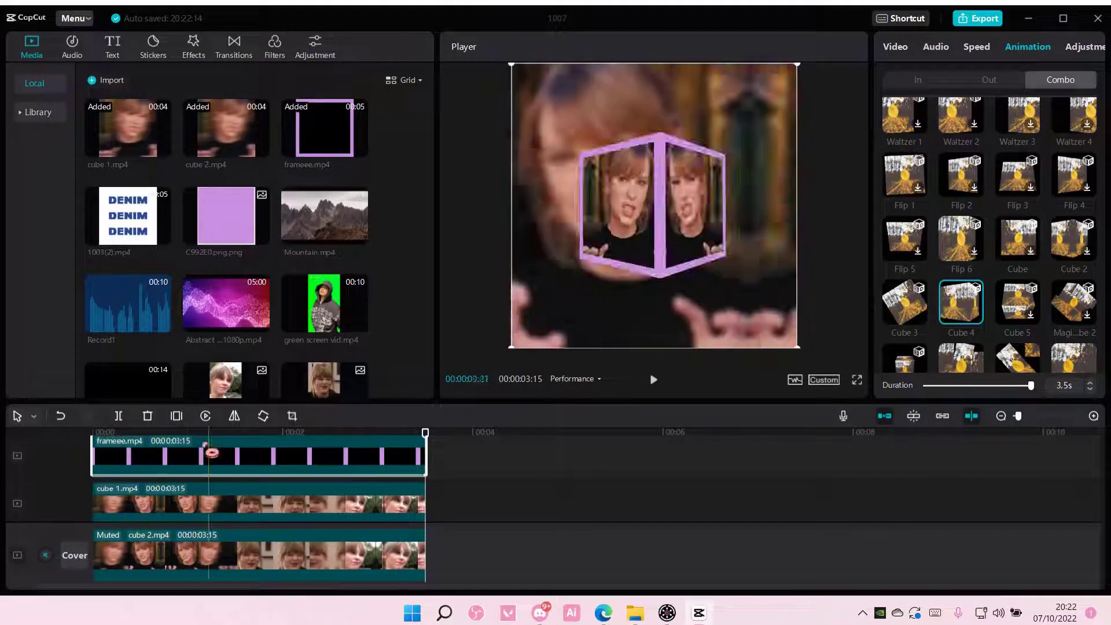
{"action": "left_click_drag", "start_coordinate": [430, 451], "coordinate": [108, 448]}
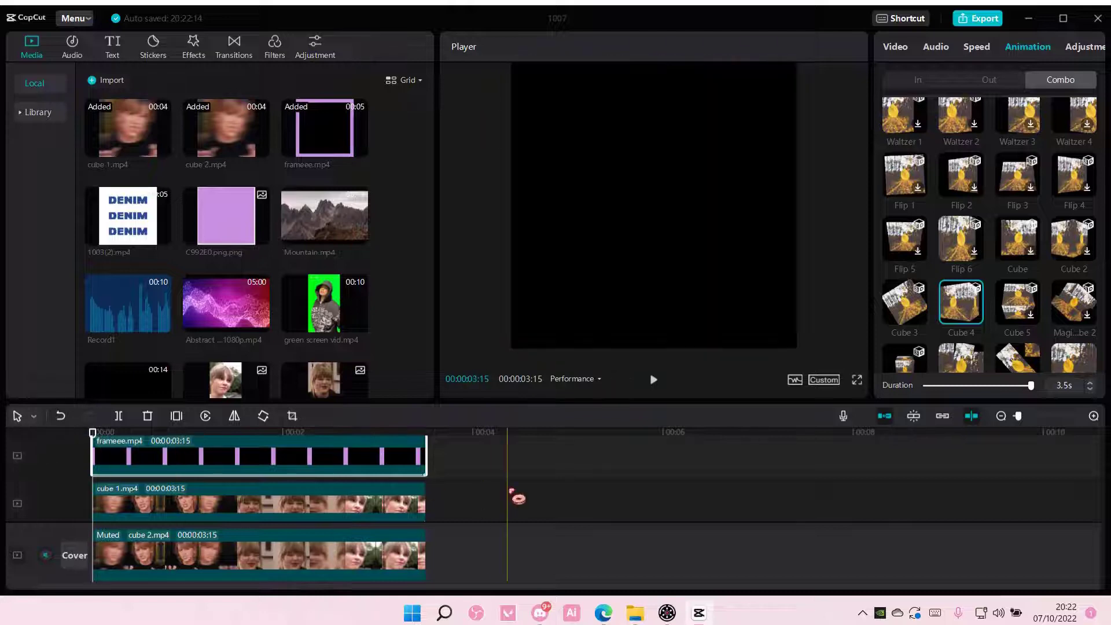
{"action": "left_click", "coordinate": [504, 515]}
{"action": "left_click", "coordinate": [379, 567]}
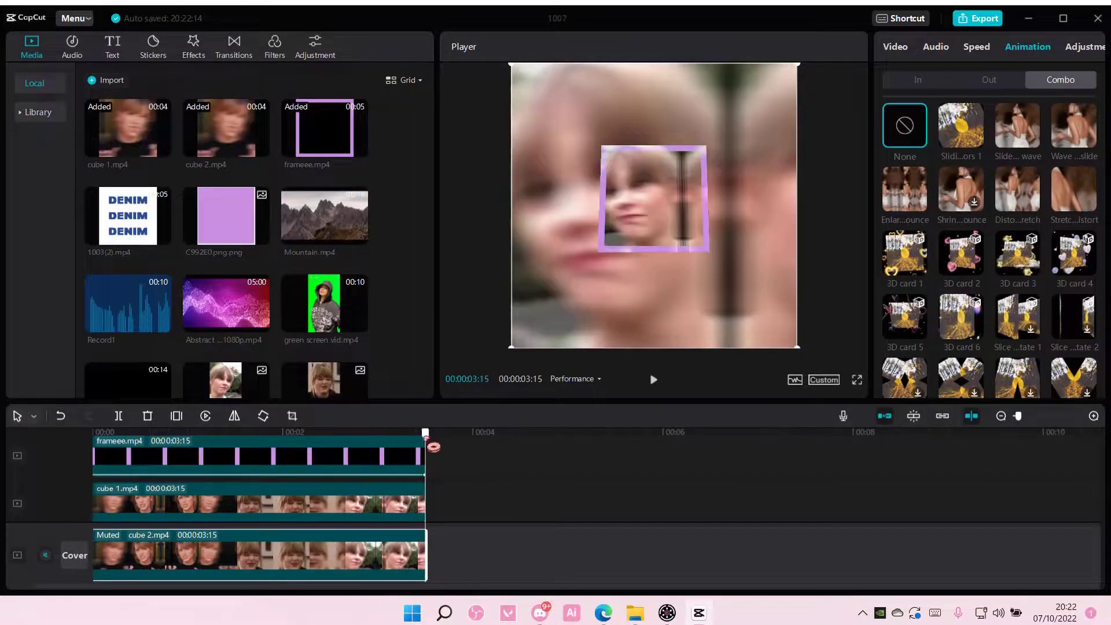
{"action": "left_click_drag", "start_coordinate": [432, 444], "coordinate": [75, 443]}
{"action": "key", "text": "space"}
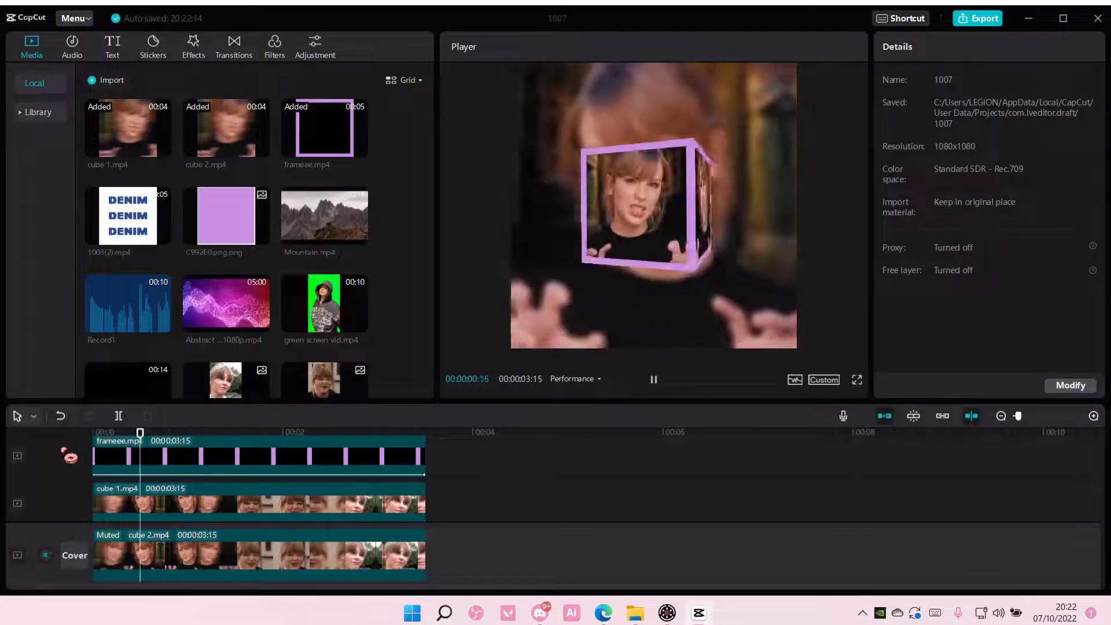